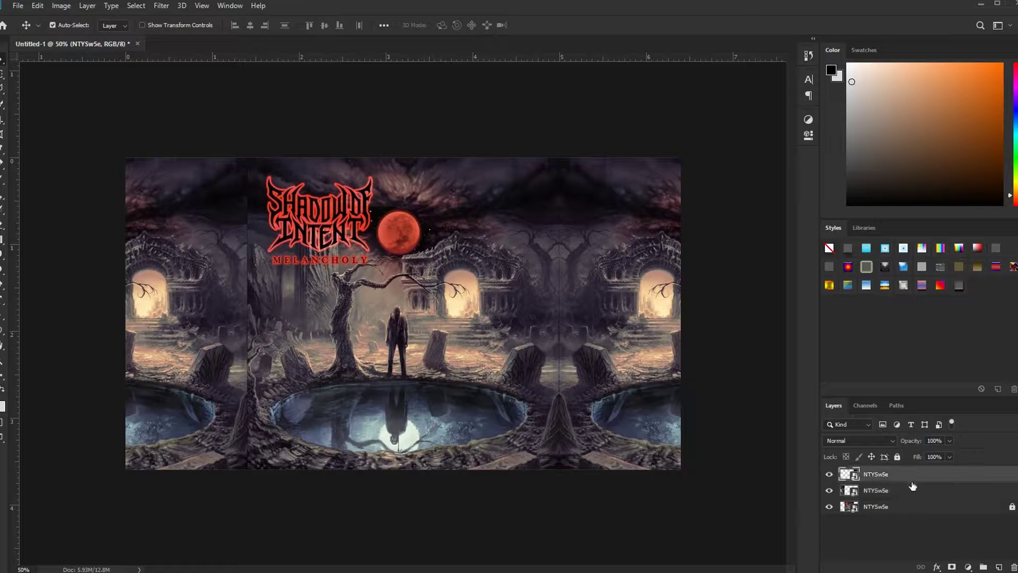
Give the top image layer a black outer glow and a black inner glow at 100% opacity, 32% choke and 250 px size.
click(921, 477)
click(937, 567)
click(942, 555)
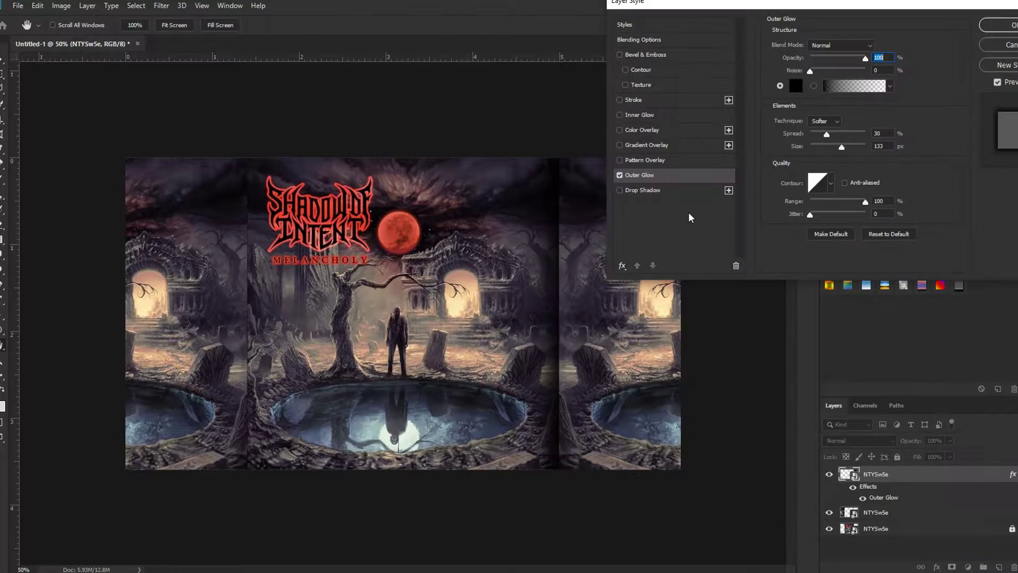
click(620, 175)
click(620, 114)
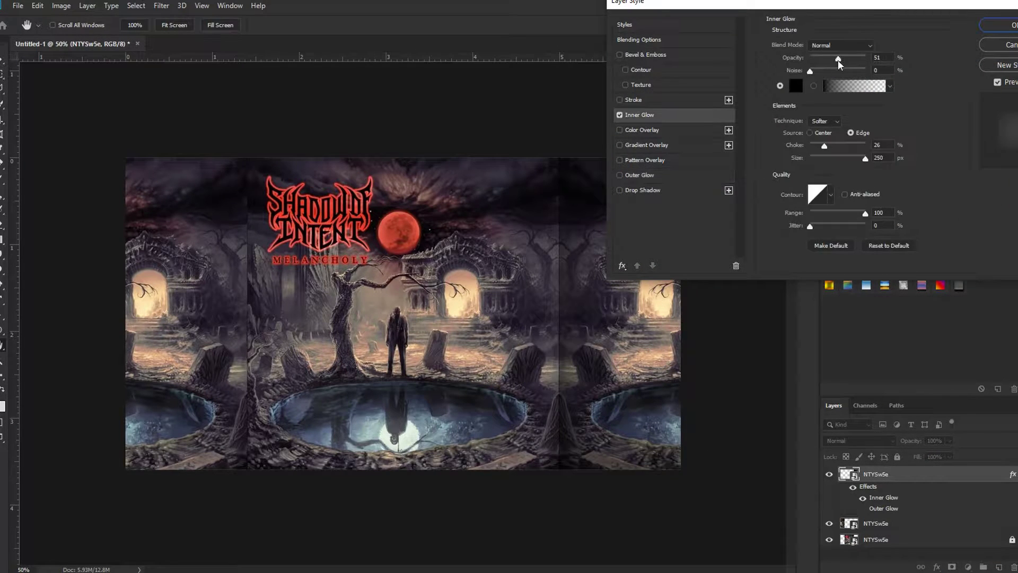
click(620, 175)
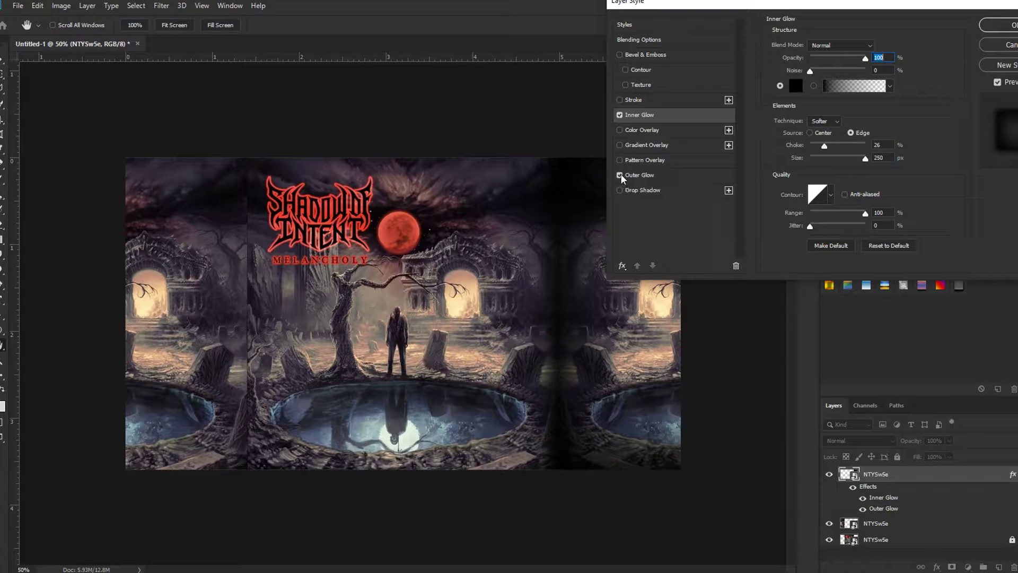
drag(830, 146, 828, 146)
key(Return)
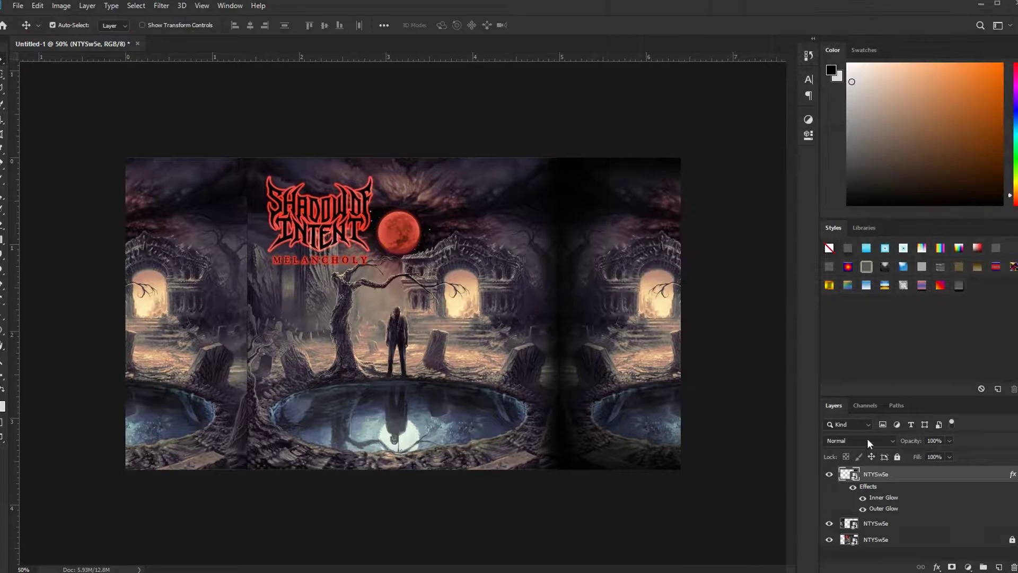
Copy the top image layer's style and paste it onto the middle image layer.
right_click(883, 472)
click(917, 274)
right_click(879, 522)
click(918, 332)
Unlock the bottom image layer and give it an outer glow and an inner glow.
scroll(956, 524, down, 1)
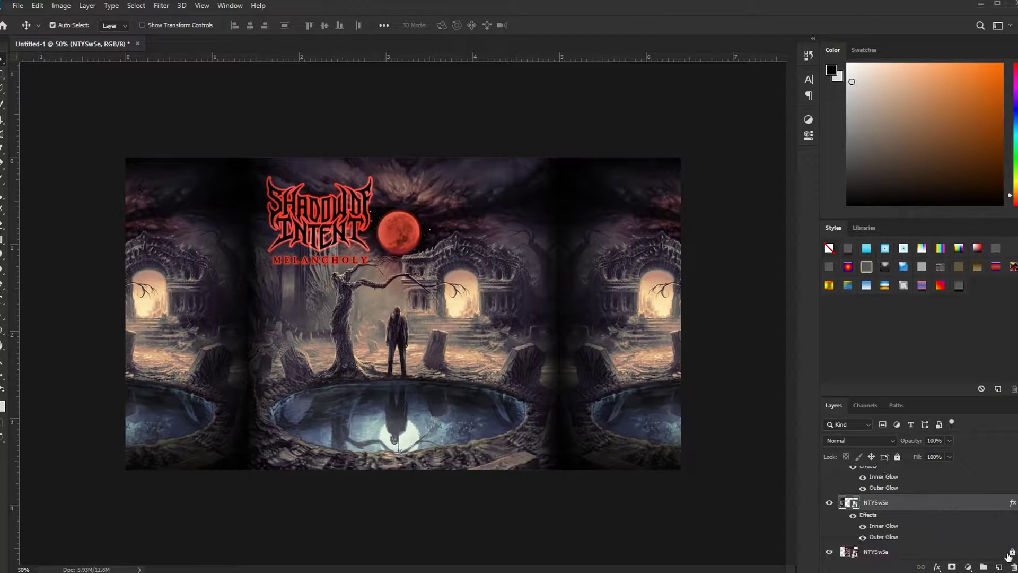
click(1010, 553)
click(892, 556)
click(936, 566)
click(954, 551)
click(619, 115)
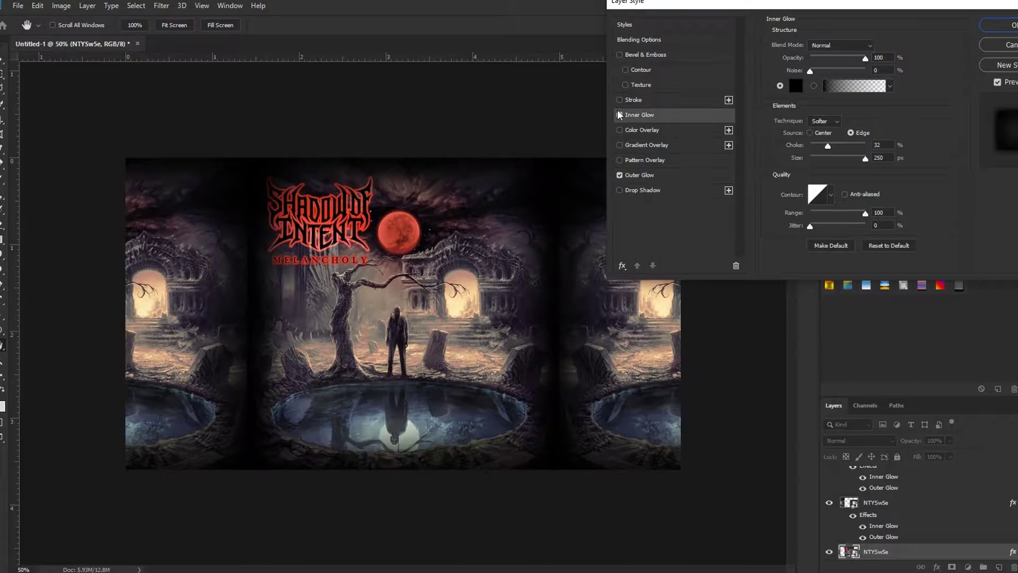
click(997, 25)
With the top layer selected, start placing an embedded image and open the GFX folder inside Actually Everything.
scroll(928, 498, up, 1)
click(927, 477)
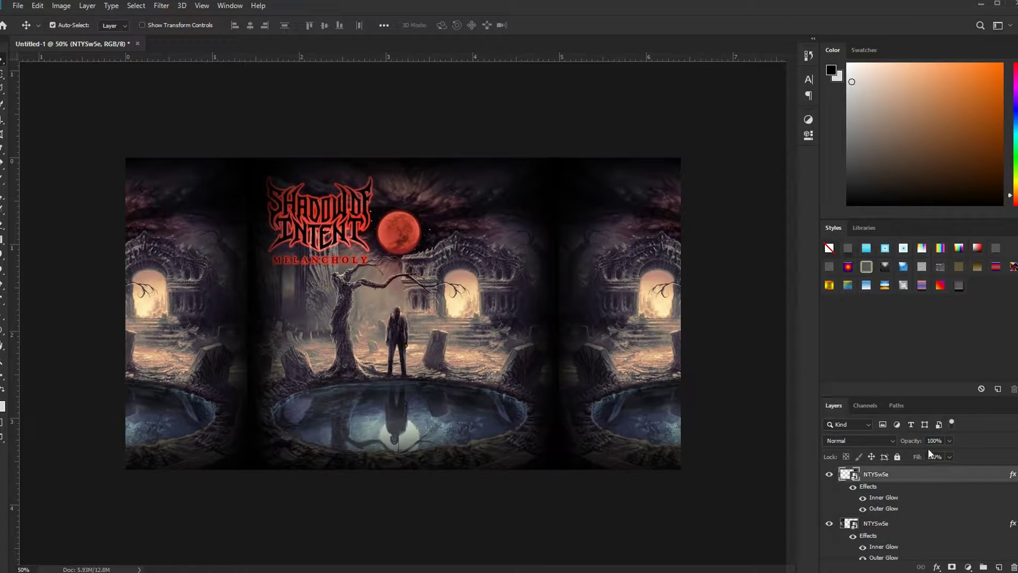
click(809, 136)
click(662, 114)
click(18, 5)
click(48, 223)
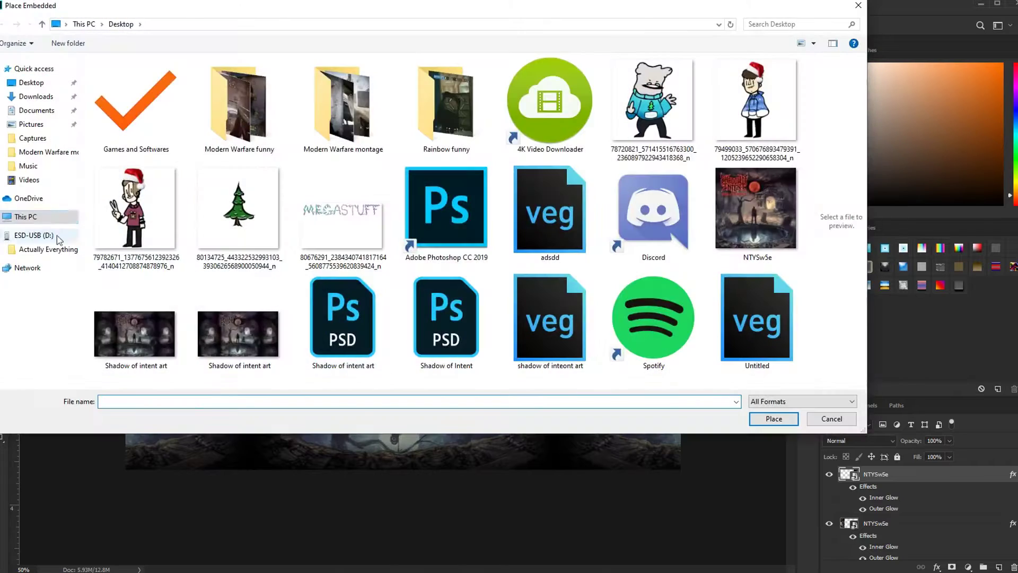
click(48, 249)
double_click(114, 137)
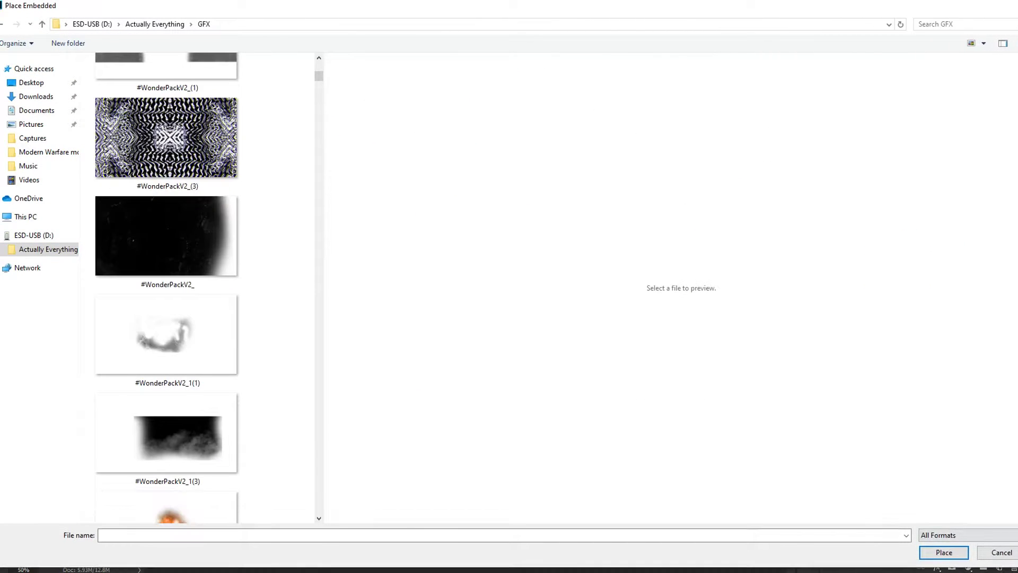
Browse the GFX folder and place the image GenesisAndroid_0000s_0002s_0004_#GenesisFungi.
mouse_move(999, 565)
mouse_down()
mouse_move(733, 553)
mouse_move(1017, 571)
mouse_up()
click(965, 44)
click(988, 43)
scroll(260, 215, down, 2)
scroll(260, 219, down, 10)
drag(318, 102, 308, 293)
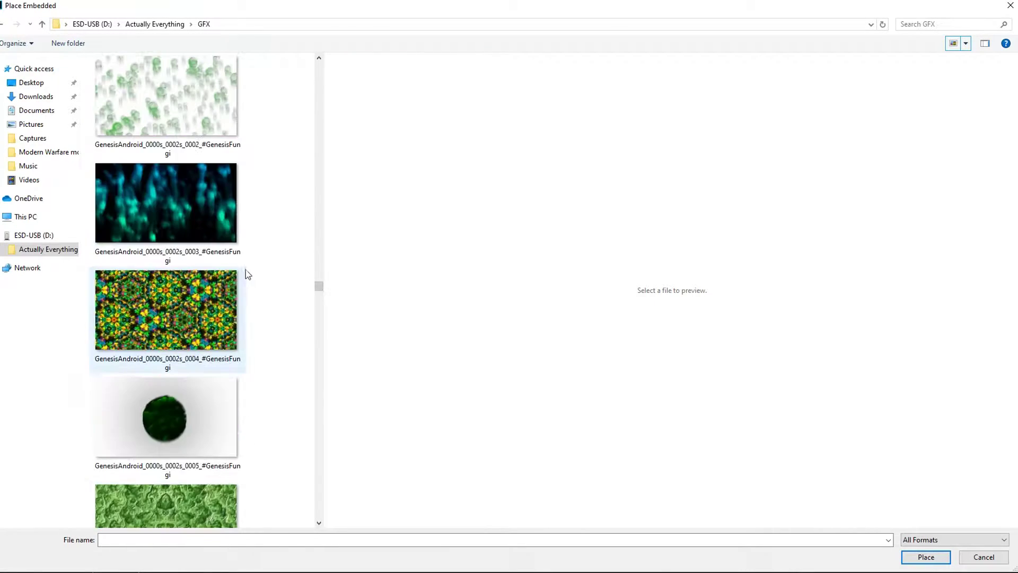
click(193, 223)
click(192, 287)
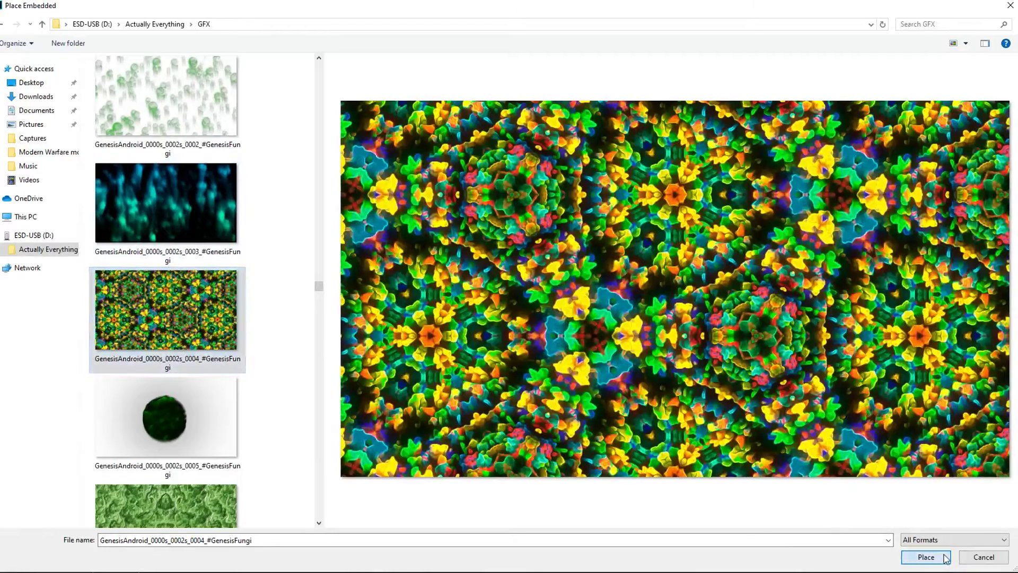
click(925, 557)
Try blend modes up to Overlay on the placed GenesisFungi layer, and delete the layer.
click(859, 441)
click(886, 451)
click(859, 441)
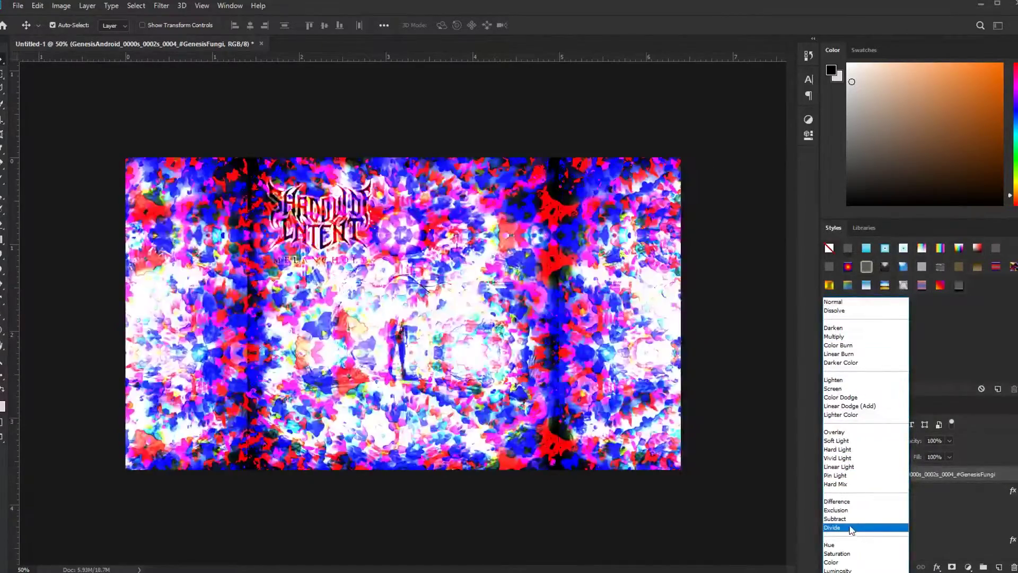
click(848, 431)
drag(955, 475, 1013, 567)
Place the image Stocks(ECCENTRIC)11 from the GFX folder as an embedded layer.
click(18, 5)
click(45, 225)
drag(319, 67, 330, 461)
scroll(200, 260, up, 2)
click(196, 106)
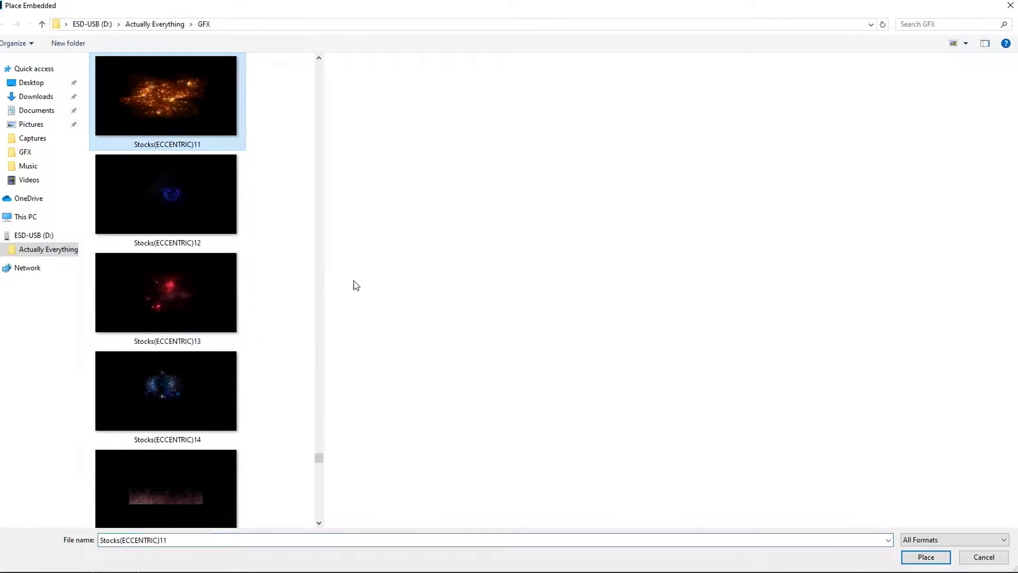
key(Return)
key(Return)
Set the Stocks(ECCENTRIC)11 layer to Hue blending and stretch it vertically beyond the canvas's upper and lower edges.
click(875, 441)
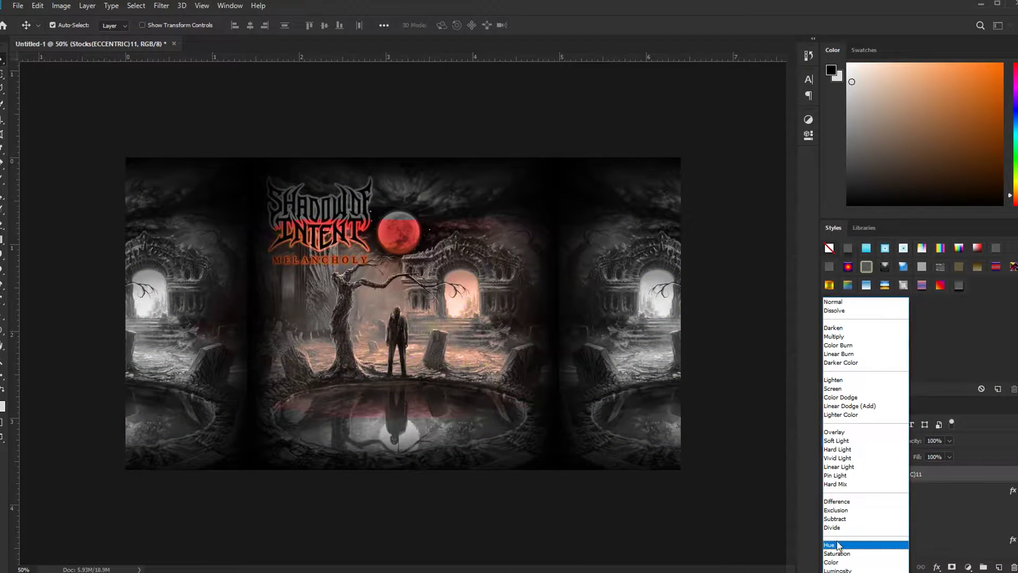
click(837, 544)
key(ctrl+t)
drag(405, 159, 409, 94)
drag(403, 469, 406, 525)
click(427, 25)
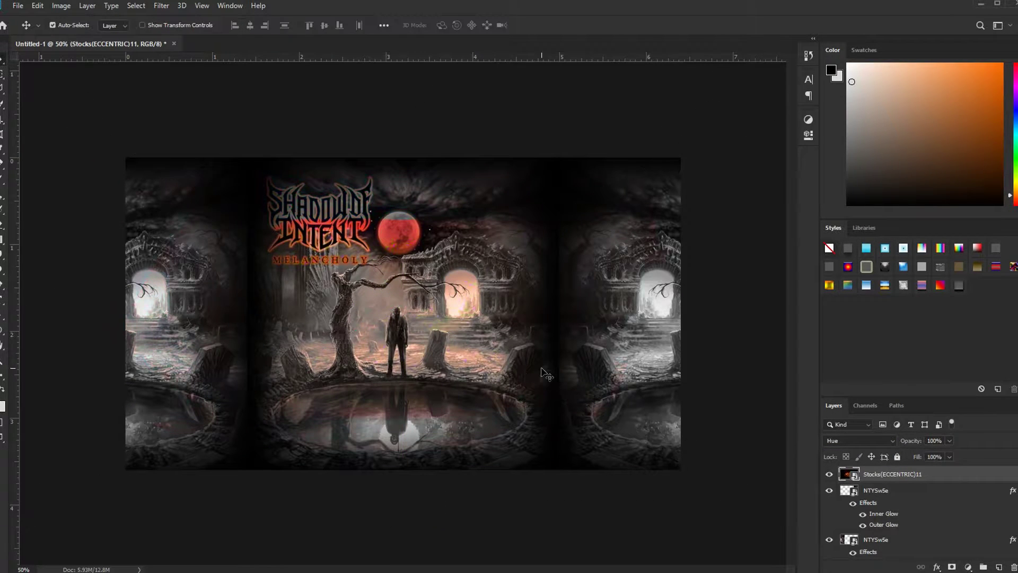
Place the image Stocks(ECCENTRIC)49 from the GFX folder as an embedded layer.
click(18, 5)
click(79, 234)
scroll(228, 275, down, 10)
scroll(227, 276, down, 5)
click(180, 177)
click(926, 557)
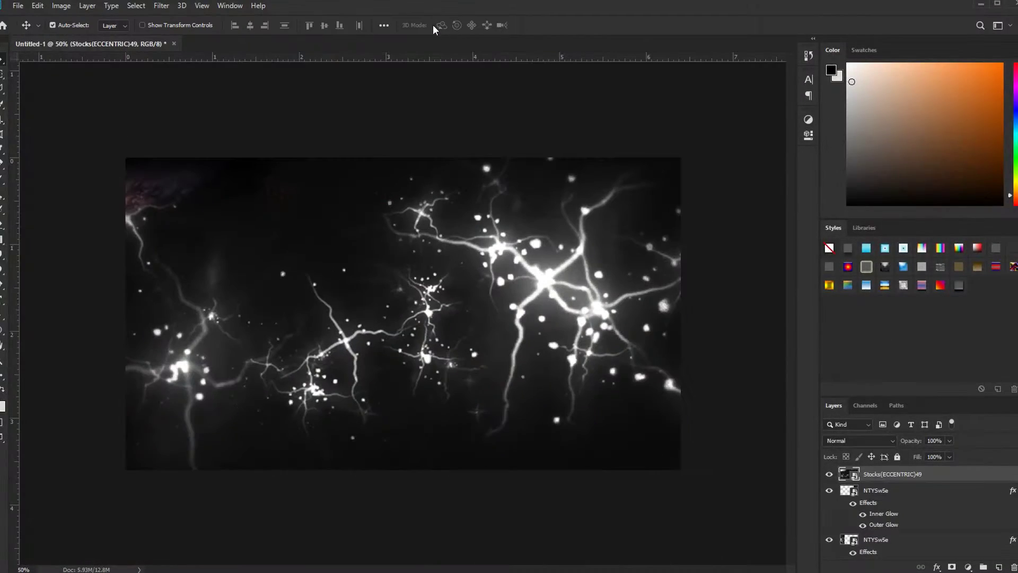
Set the Stocks(ECCENTRIC)49 layer's blend mode to Color.
click(892, 440)
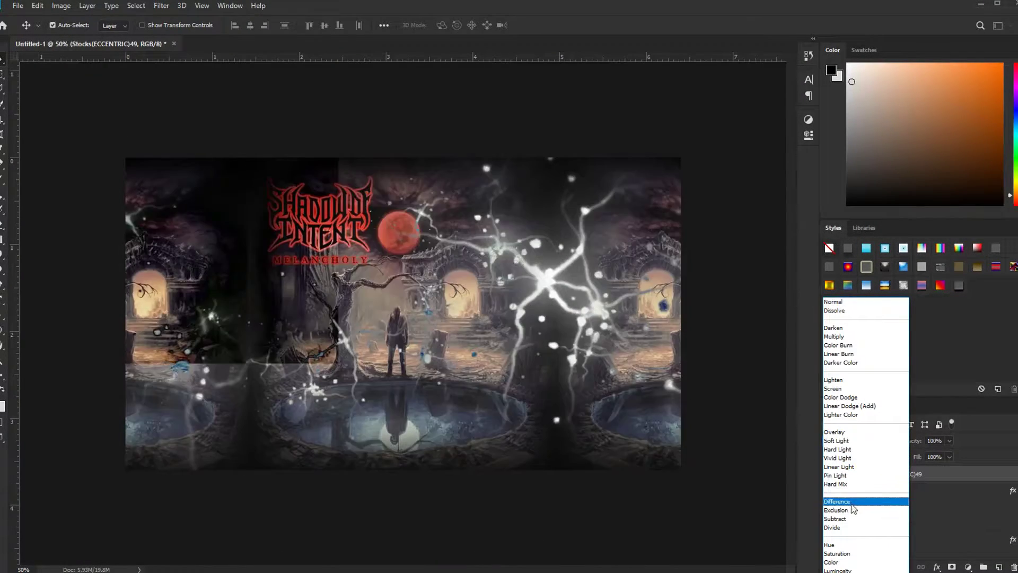
click(837, 546)
click(854, 441)
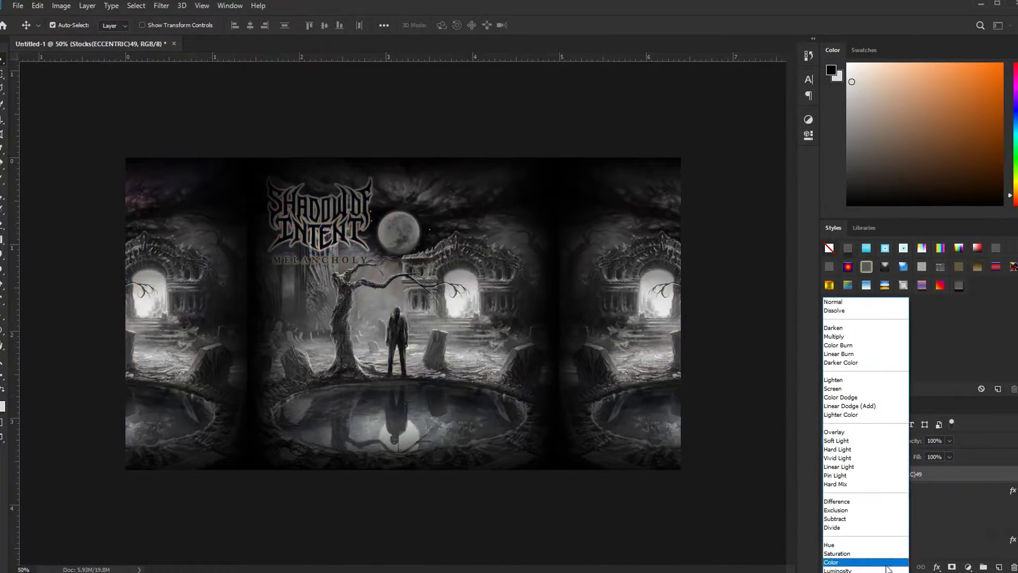
click(875, 564)
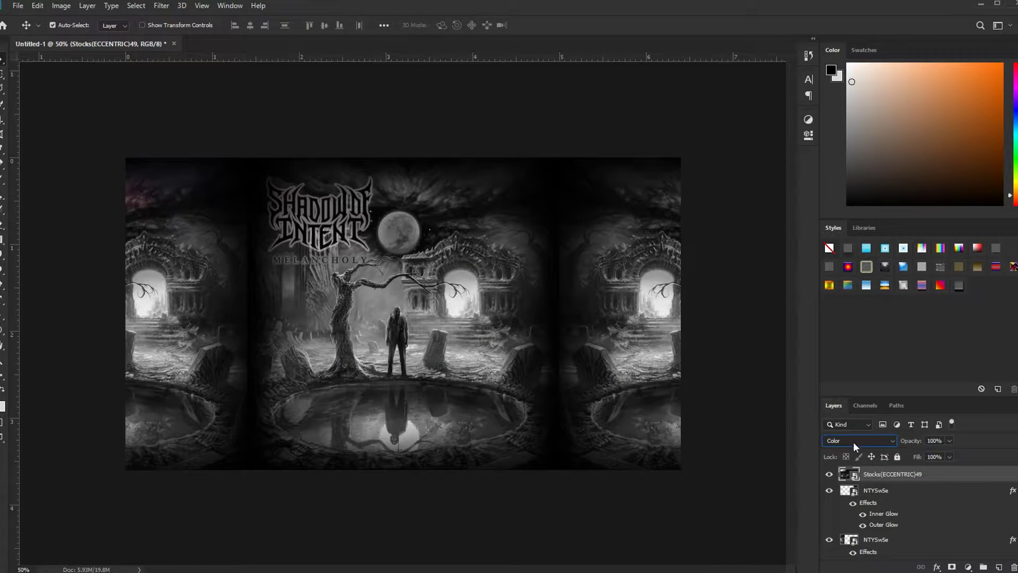
Rasterize the Stocks(ECCENTRIC)49 layer and erase it over the moon with a 200 px eraser.
click(2, 222)
click(595, 309)
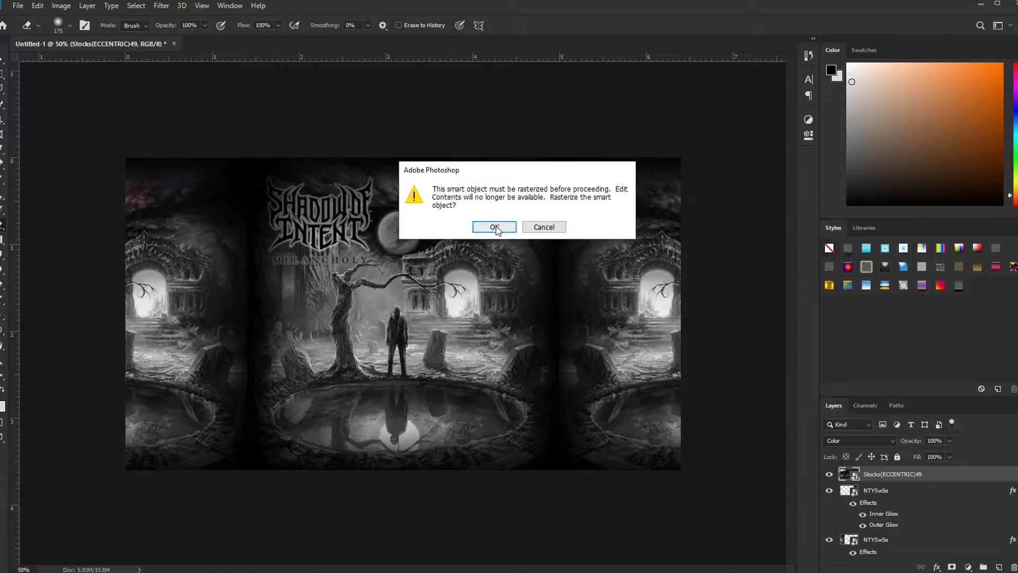
click(496, 228)
click(1, 361)
click(400, 171)
click(400, 171)
key(e)
key(bracketright)
click(412, 216)
On the bottom image layer, select the "Shadow of Intent" logo lettering with the Quick Selection tool.
scroll(883, 553, down, 2)
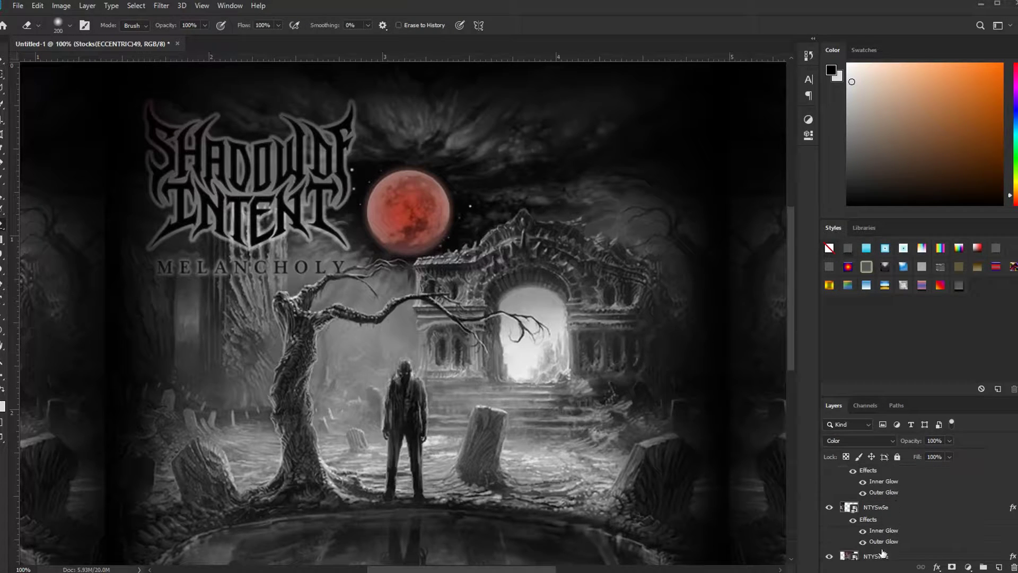
click(883, 553)
key(w)
mouse_move(195, 159)
mouse_down()
mouse_move(251, 183)
mouse_move(229, 196)
mouse_move(159, 194)
mouse_up()
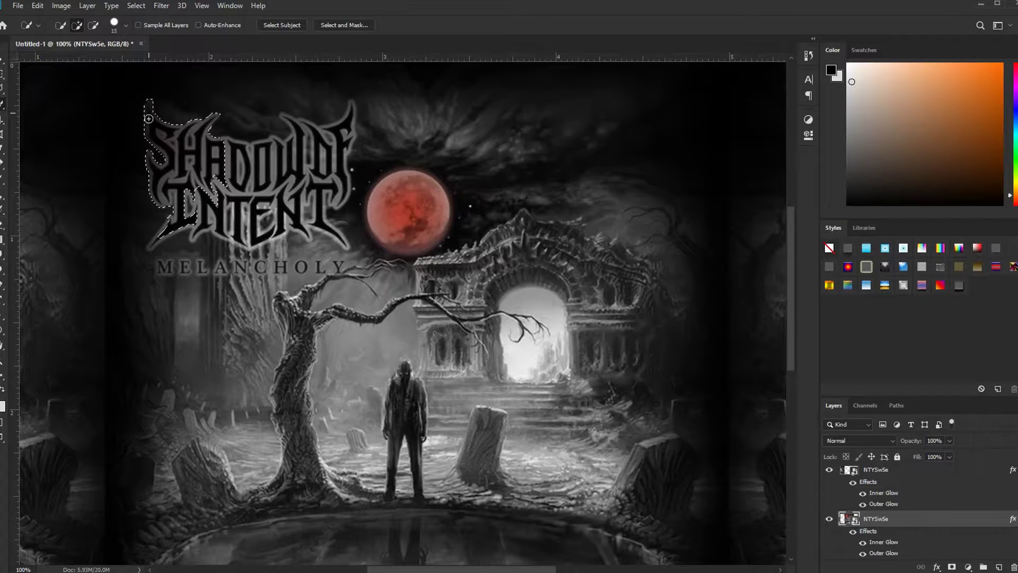
drag(163, 234, 180, 227)
mouse_move(218, 179)
mouse_down()
mouse_move(307, 166)
mouse_move(291, 121)
mouse_move(320, 133)
mouse_move(350, 123)
mouse_move(351, 111)
mouse_move(340, 197)
mouse_move(312, 192)
mouse_up()
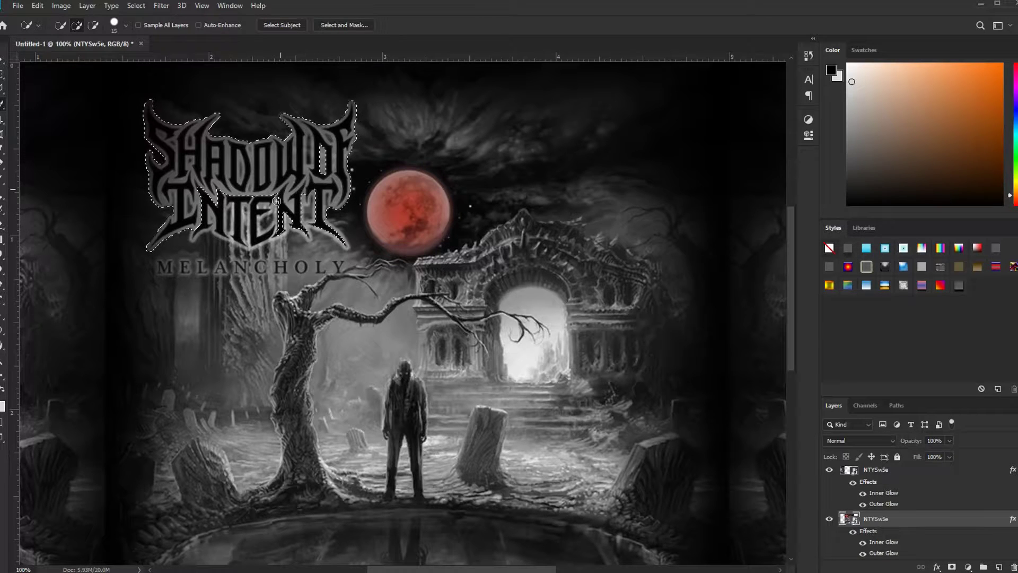
mouse_move(205, 226)
mouse_down()
mouse_move(248, 242)
mouse_move(278, 225)
mouse_move(327, 240)
mouse_move(212, 219)
mouse_up()
Erase the Stocks(ECCENTRIC)49 layer inside the logo selection to restore the red lettering, and deselect.
scroll(925, 486, up, 3)
click(925, 474)
key(e)
key(ctrl+d)
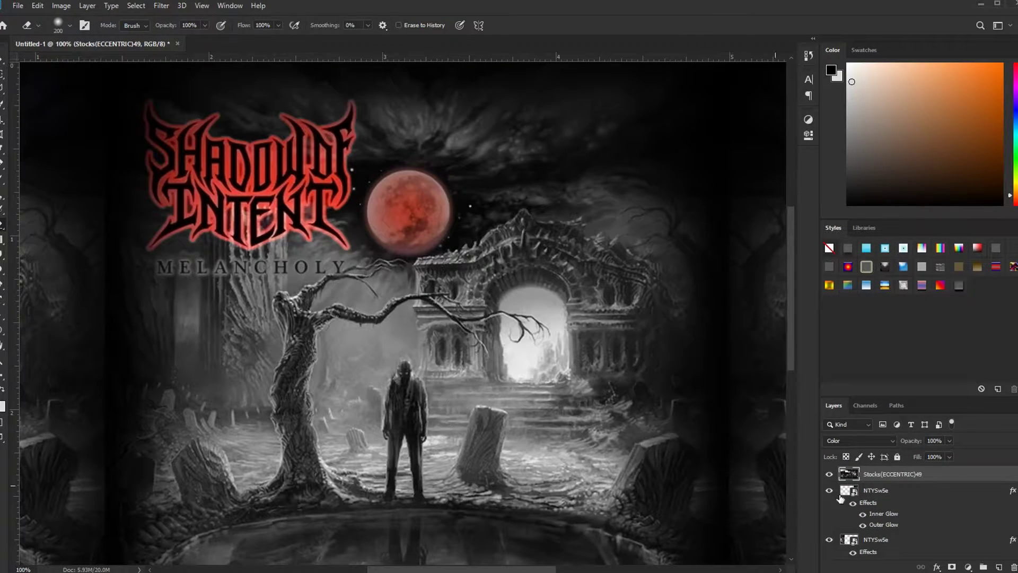
On the bottom image layer, quick-select the standing man and subtract the unwanted area at his feet.
scroll(886, 525, down, 3)
click(887, 522)
click(2, 105)
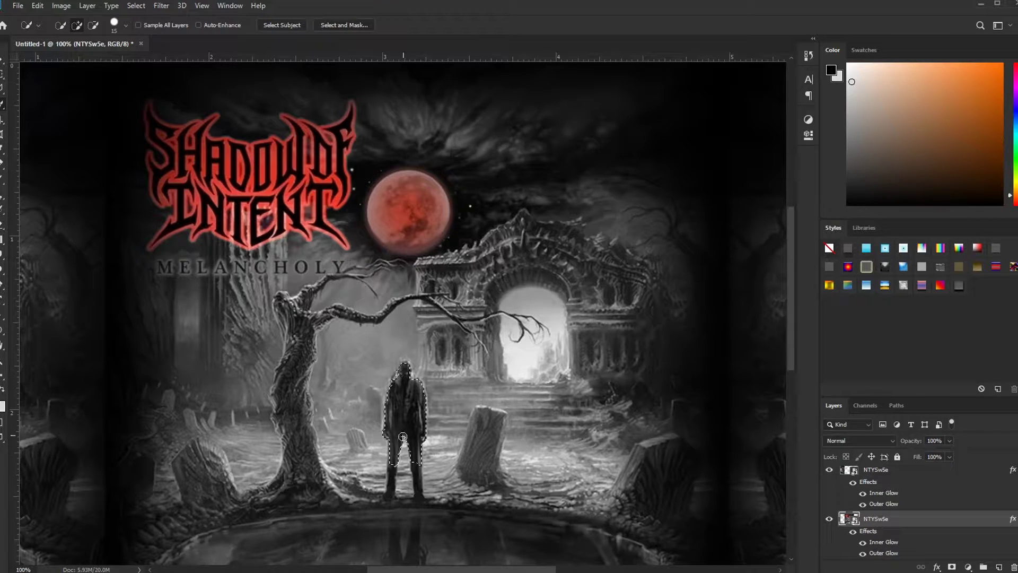
alt+click(404, 492)
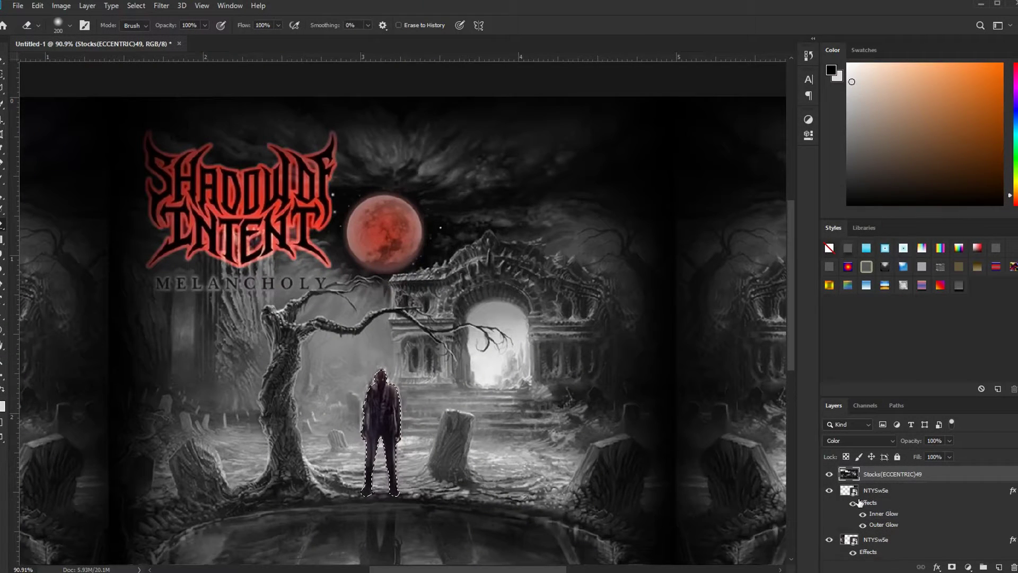
Copy the selected man from the bottom image layer onto a new layer.
scroll(859, 505, down, 2)
click(895, 519)
key(ctrl+shift+alt+n)
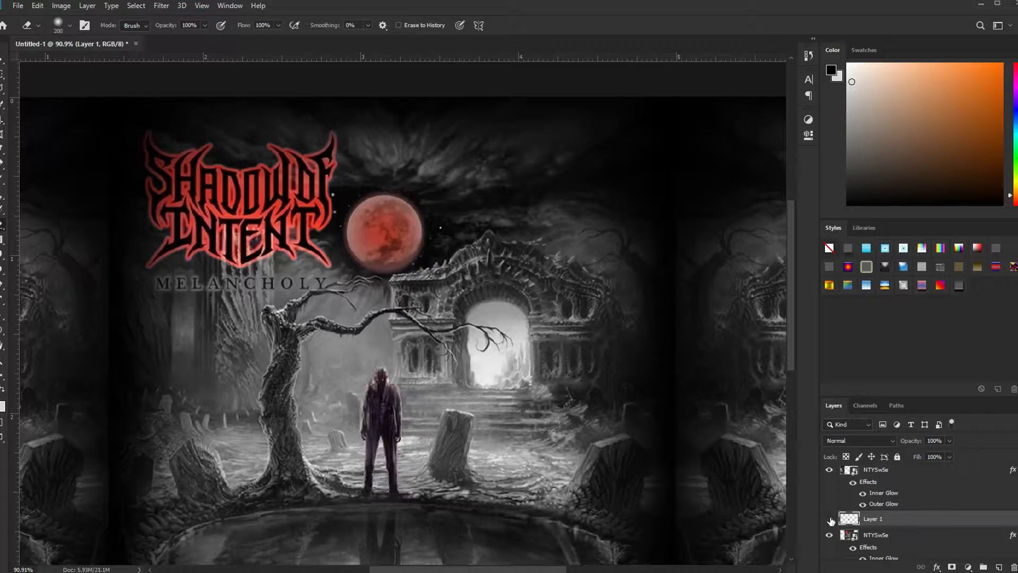
Give the man's layer an outer glow in the moon's red.
click(937, 566)
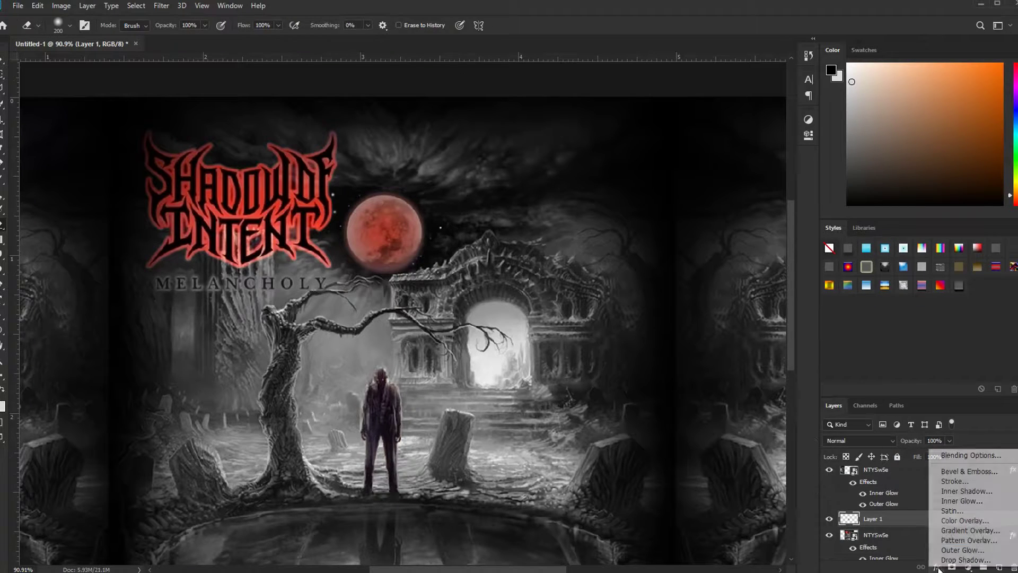
click(955, 551)
click(793, 85)
click(579, 133)
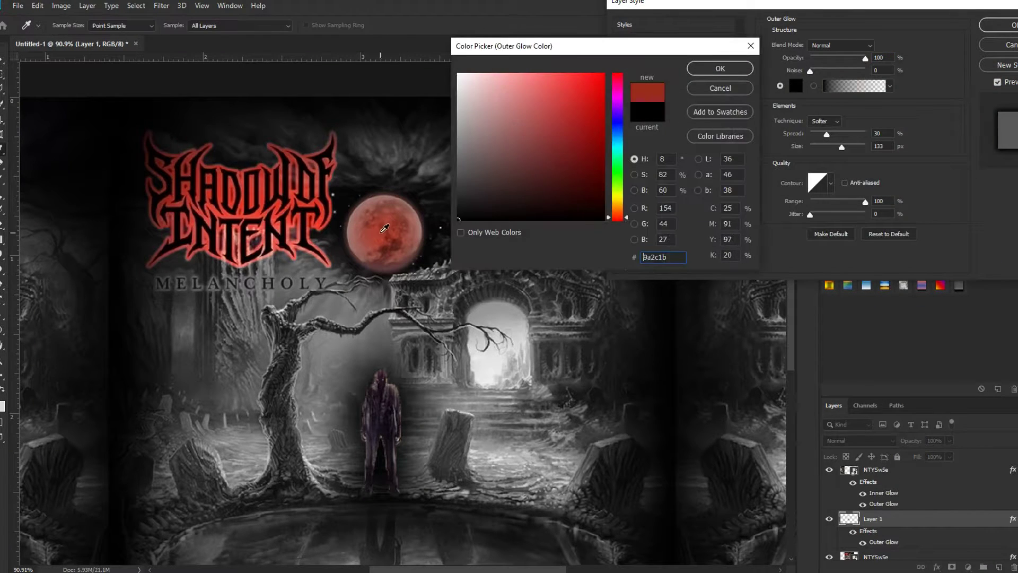
click(749, 70)
click(1003, 29)
Move the man's layer to the top of the stack and replace its outer glow with a red drop shadow, distance 0 px, size about 28 px.
drag(897, 527, 909, 473)
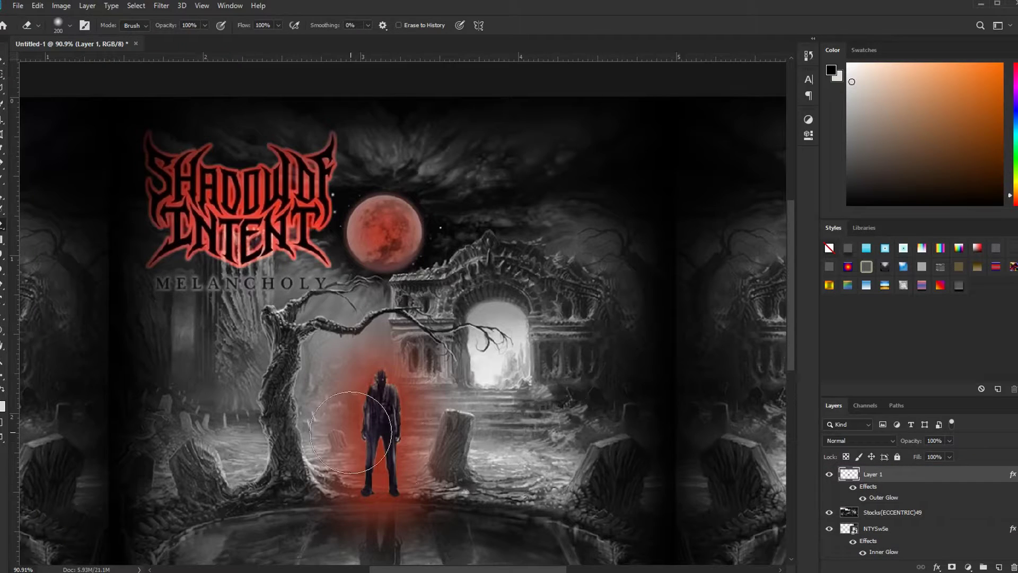
click(938, 566)
click(949, 552)
click(619, 190)
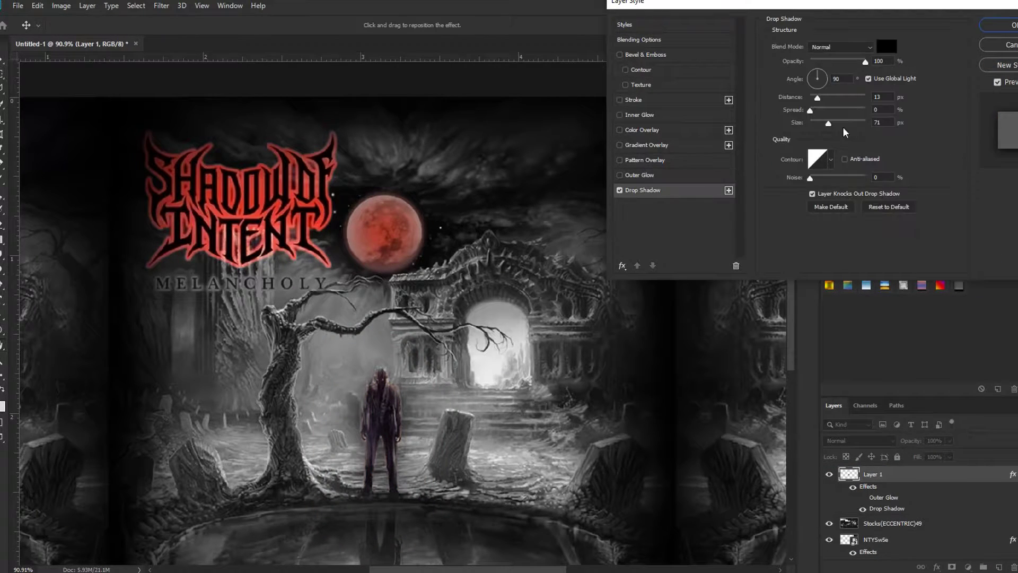
click(887, 46)
click(718, 69)
drag(818, 99, 816, 124)
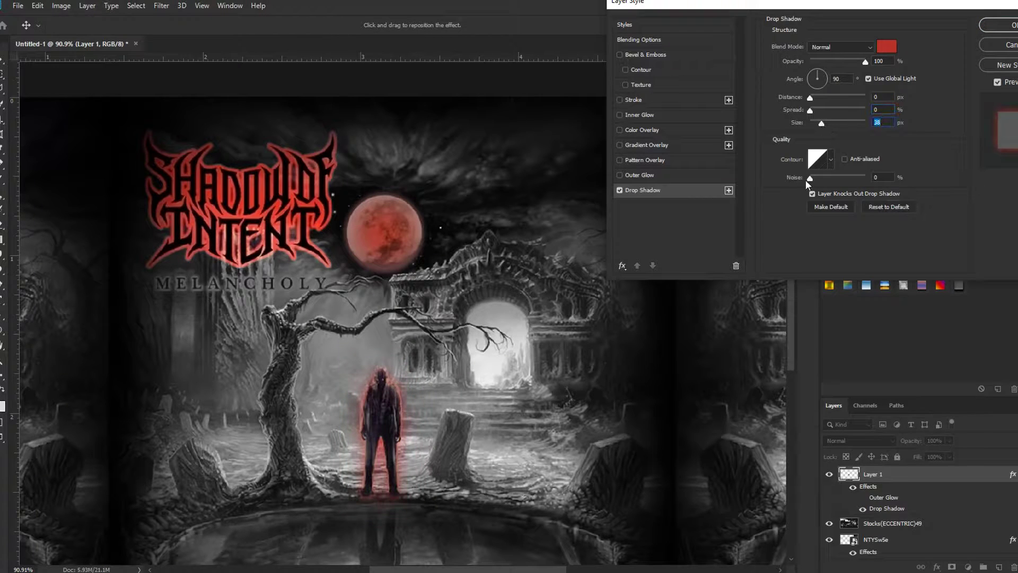
click(1012, 24)
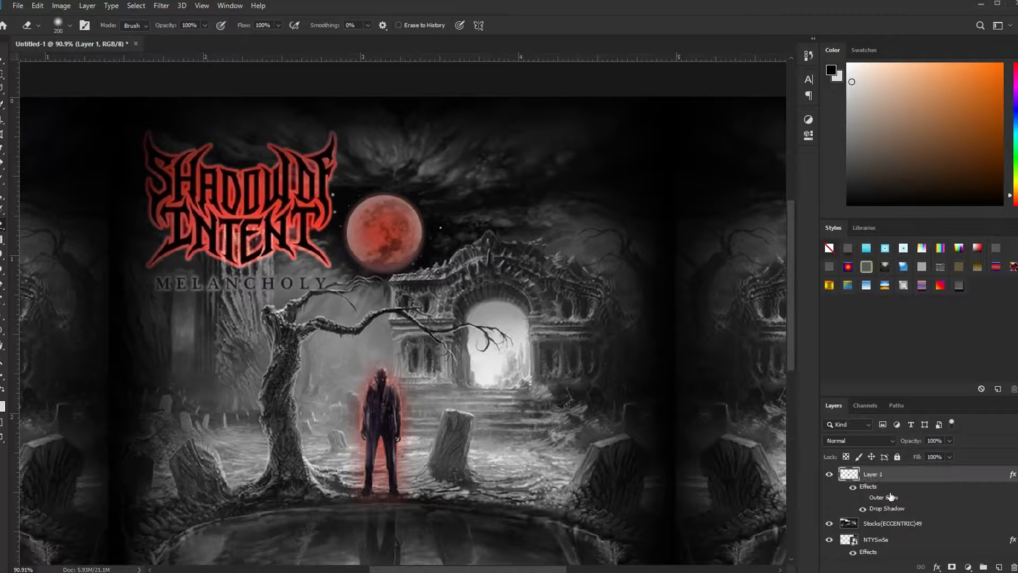
Add a Hue/Saturation adjustment clipped to the man's layer and shift its overall hue and saturation.
click(809, 135)
click(674, 156)
click(707, 312)
drag(777, 221, 778, 219)
drag(709, 197, 740, 198)
drag(778, 219, 645, 202)
Adjust individual colour ranges in the Hue/Saturation layer, setting Yellows to hue -180 and saturation +46.
click(730, 167)
click(726, 186)
click(732, 168)
click(712, 201)
click(715, 169)
click(714, 190)
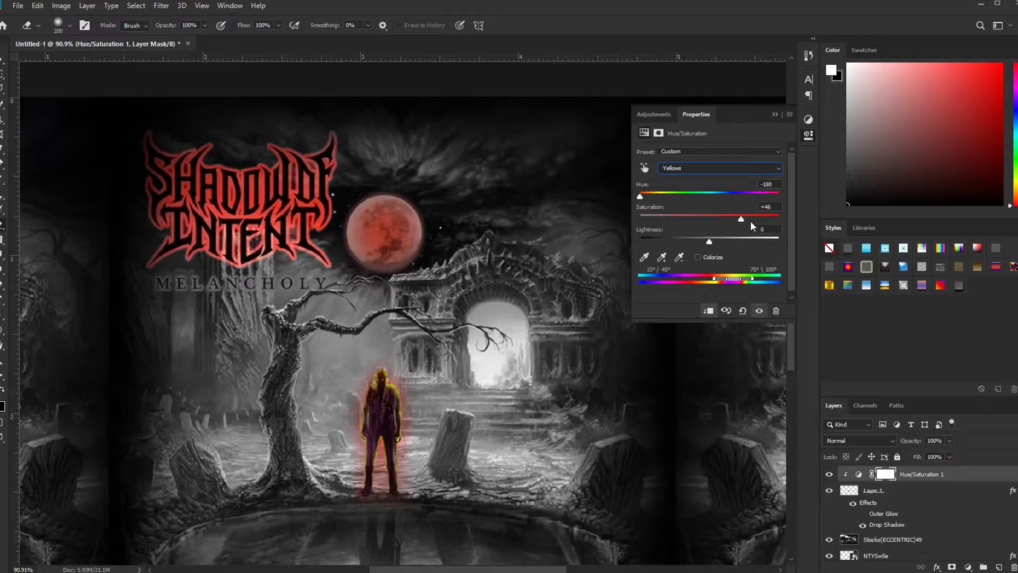
click(775, 114)
scroll(508, 456, down, 3)
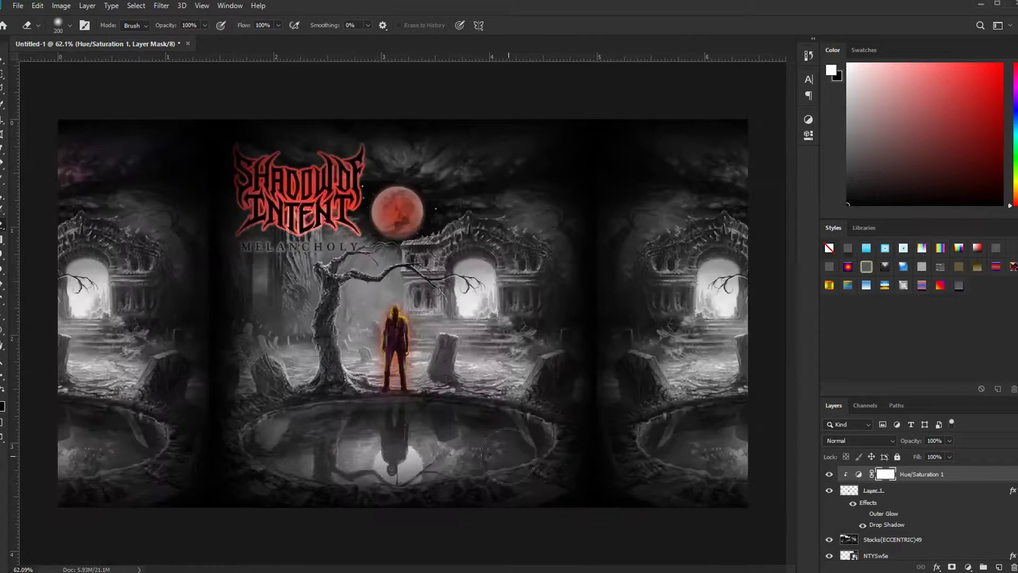
Delete the Hue/Saturation adjustment clipped to the man's layer.
key(Delete)
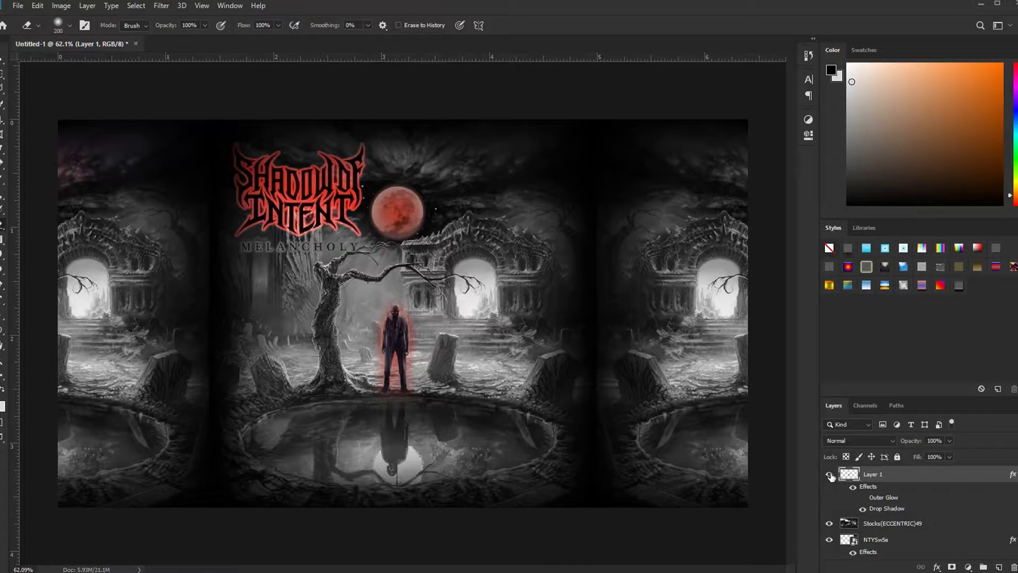
key(alt+space)
alt+click(488, 356)
scroll(889, 517, down, 3)
click(888, 518)
scroll(876, 522, up, 4)
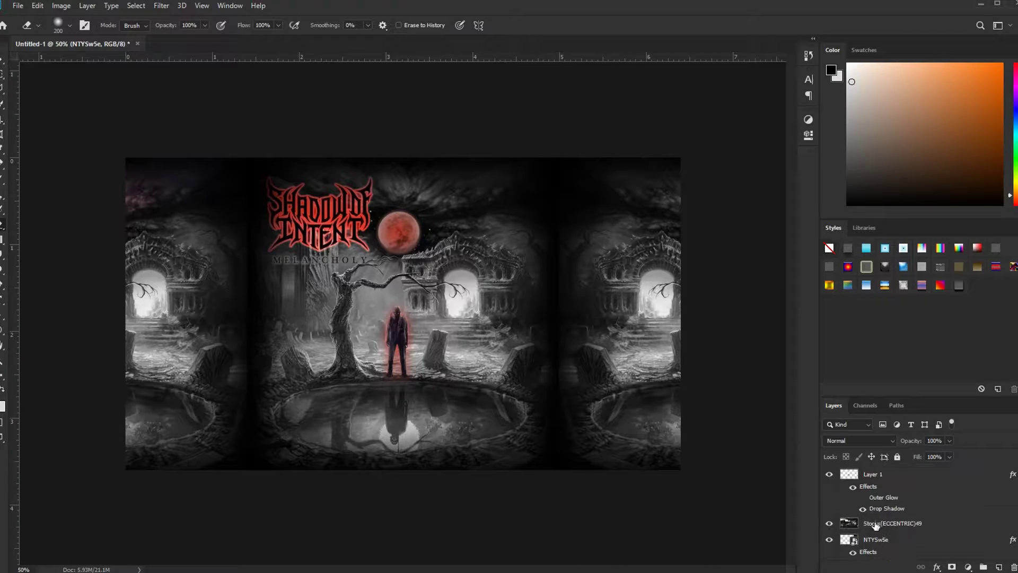
Erase the black-and-white Stocks(ECCENTRIC)49 layer over the artwork's upper right corner with a soft eraser about 700 px wide.
click(875, 523)
key(bracketright)
key(bracketright)
key(bracketright)
key(bracketright)
key(bracketright)
key(bracketright)
click(697, 137)
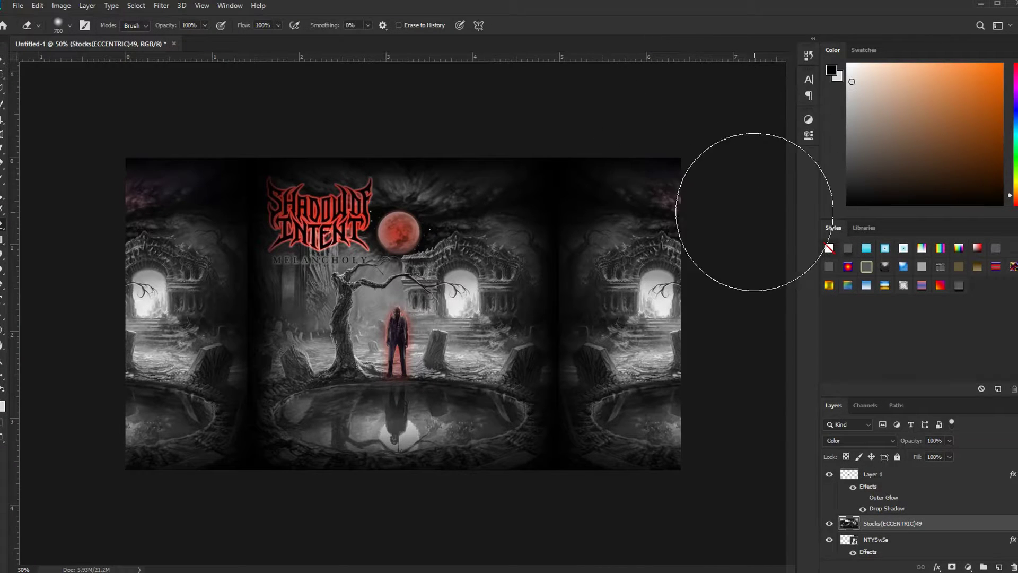
Erase the black-and-white layer over the pools and the MELANCHOLY title so their original colours show, using a smaller eraser for fine areas.
click(397, 527)
key(bracketleft)
key(bracketleft)
key(bracketleft)
key(bracketleft)
key(bracketleft)
key(bracketleft)
key(bracketleft)
key(bracketleft)
key(bracketleft)
key(bracketleft)
key(bracketleft)
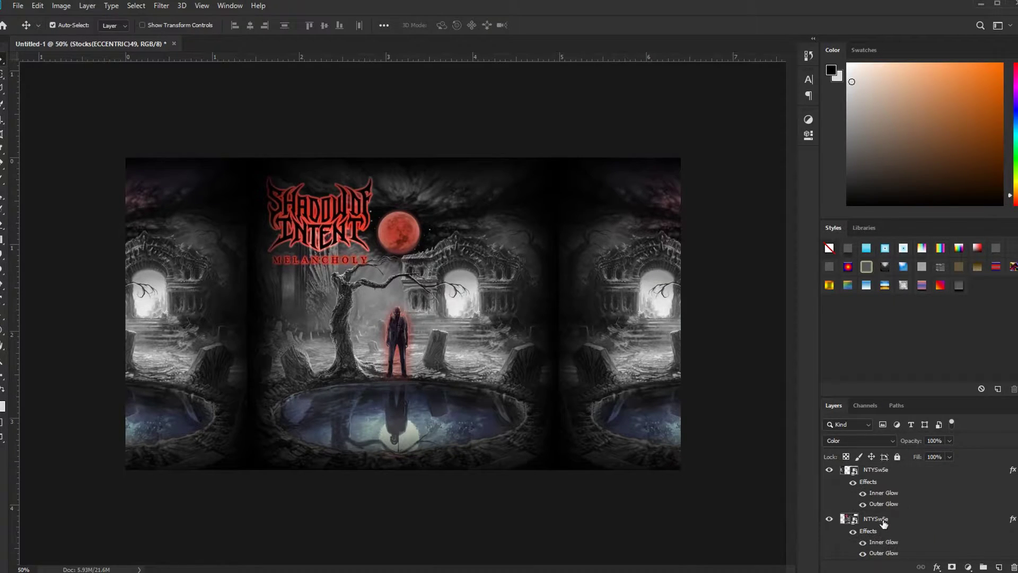
Try recolouring the pool with a Hue/Saturation adjustment clipped to the NTYSw5e artwork, shifting Blues and Magentas, and delete the adjustment.
mouse_move(710, 196)
mouse_down()
mouse_move(799, 198)
mouse_move(597, 195)
mouse_move(712, 208)
mouse_up()
click(711, 168)
click(724, 200)
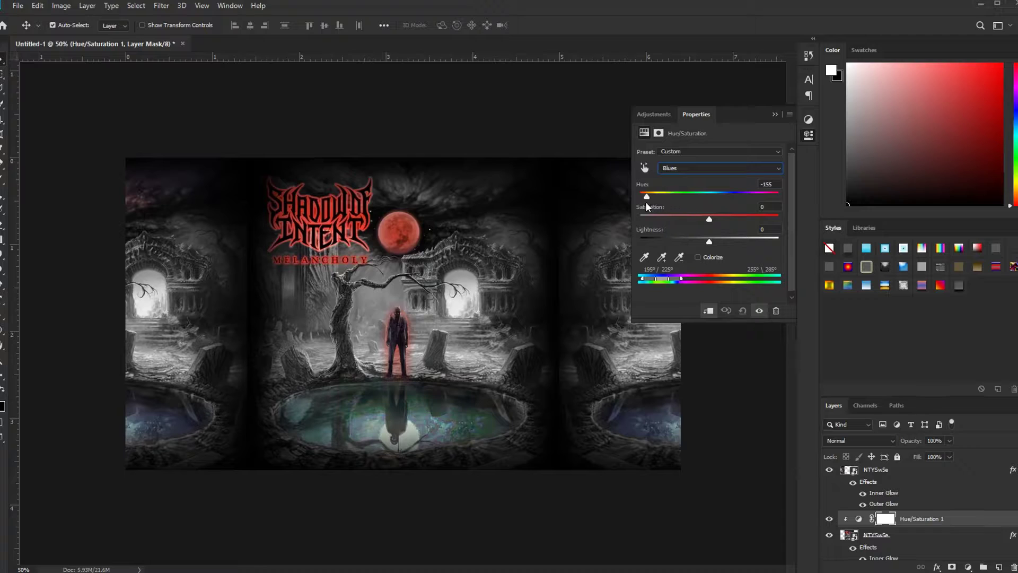
drag(698, 207, 725, 211)
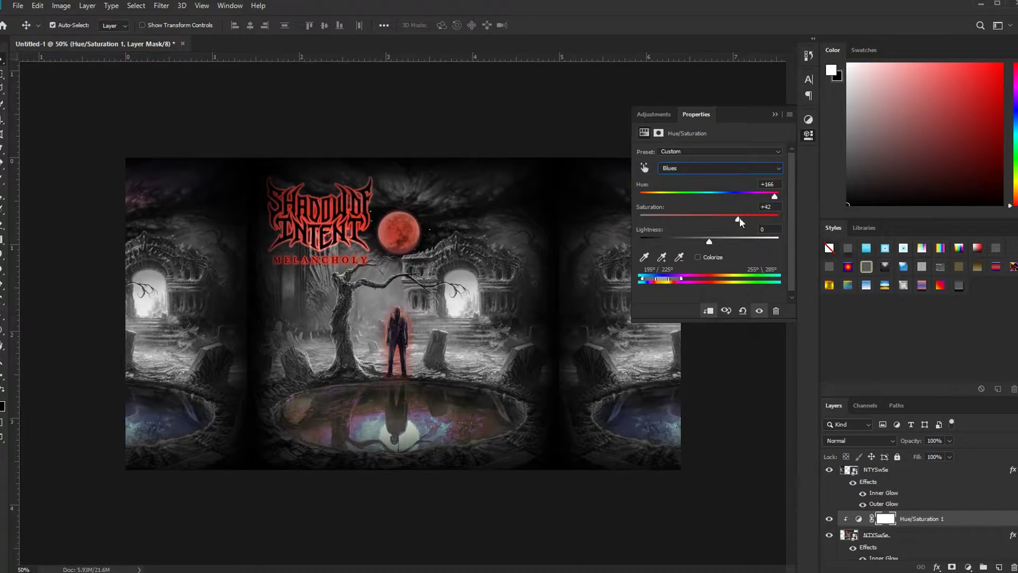
drag(708, 221, 708, 224)
drag(775, 196, 747, 197)
click(744, 171)
click(710, 233)
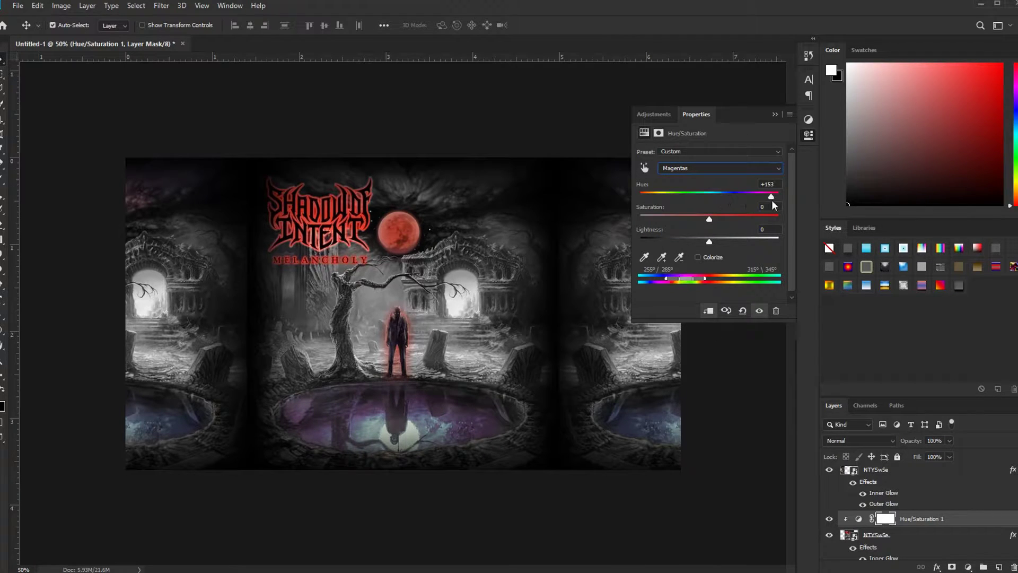
click(775, 114)
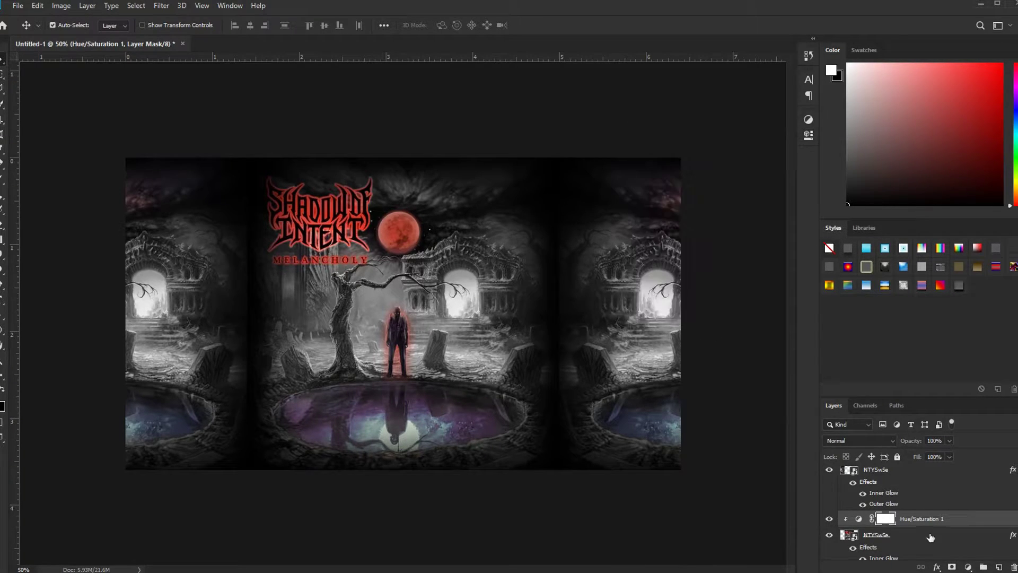
drag(859, 522, 1013, 566)
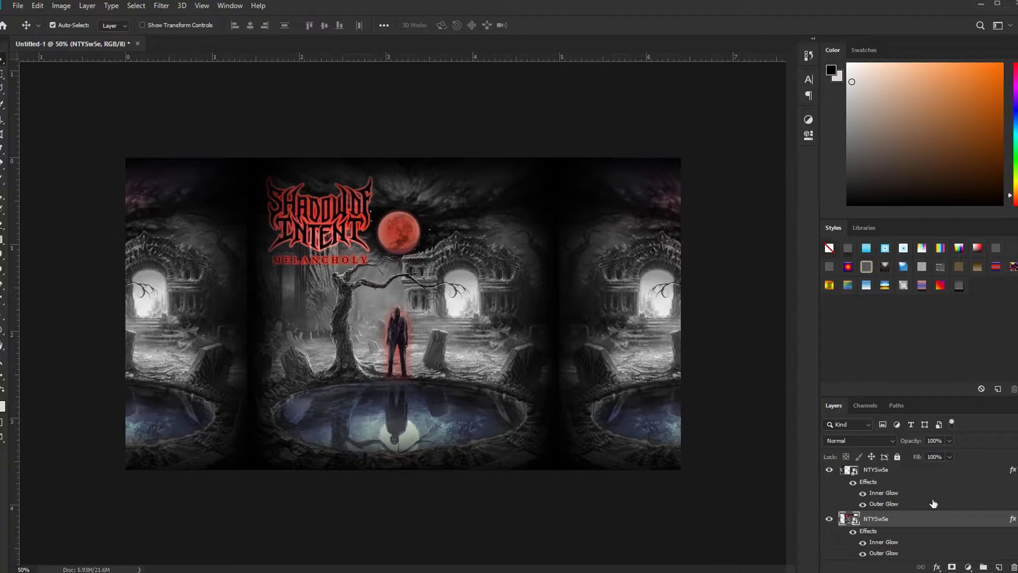
scroll(896, 491, up, 3)
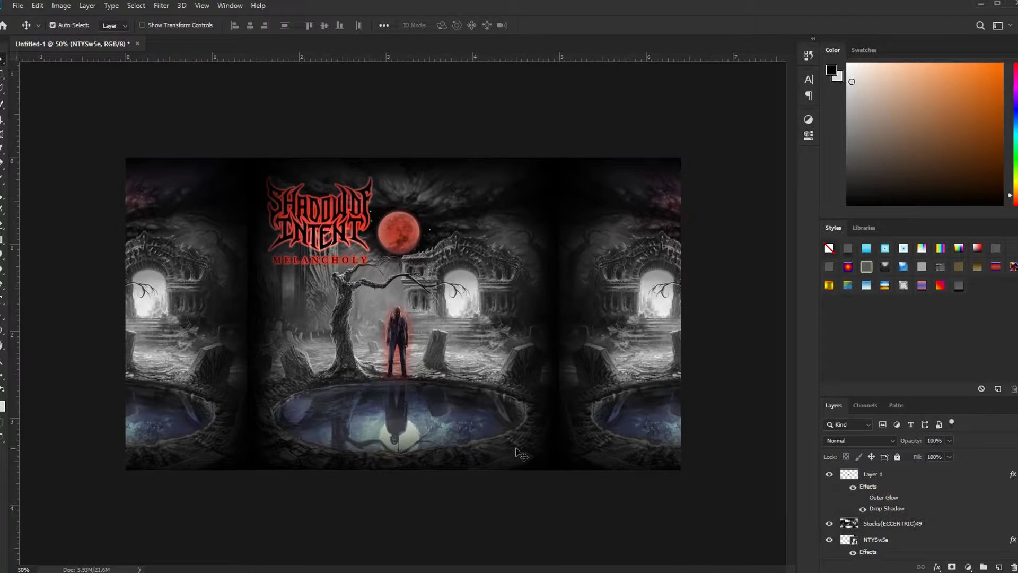
key(e)
click(400, 389)
key(Escape)
click(898, 477)
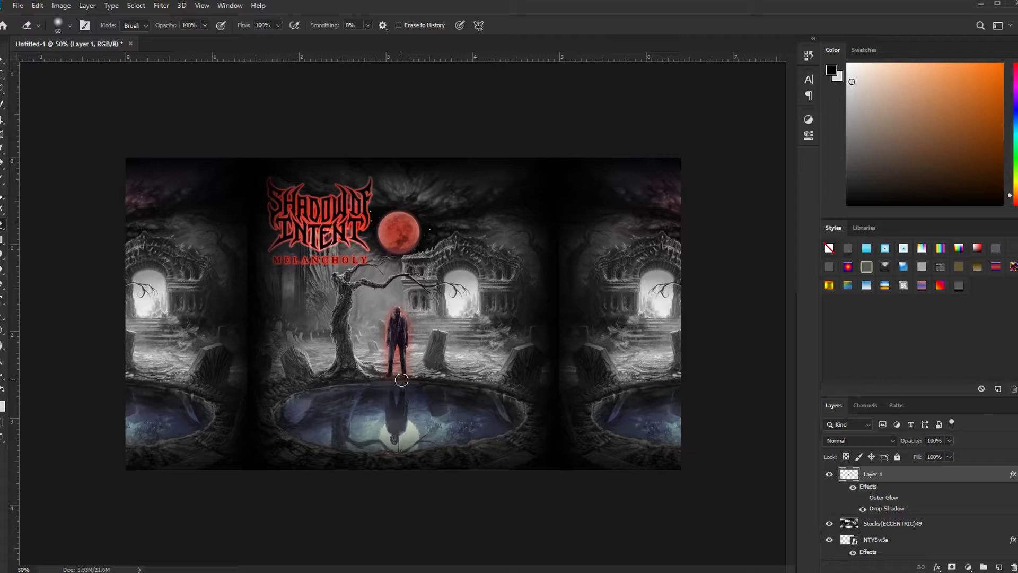
key(v)
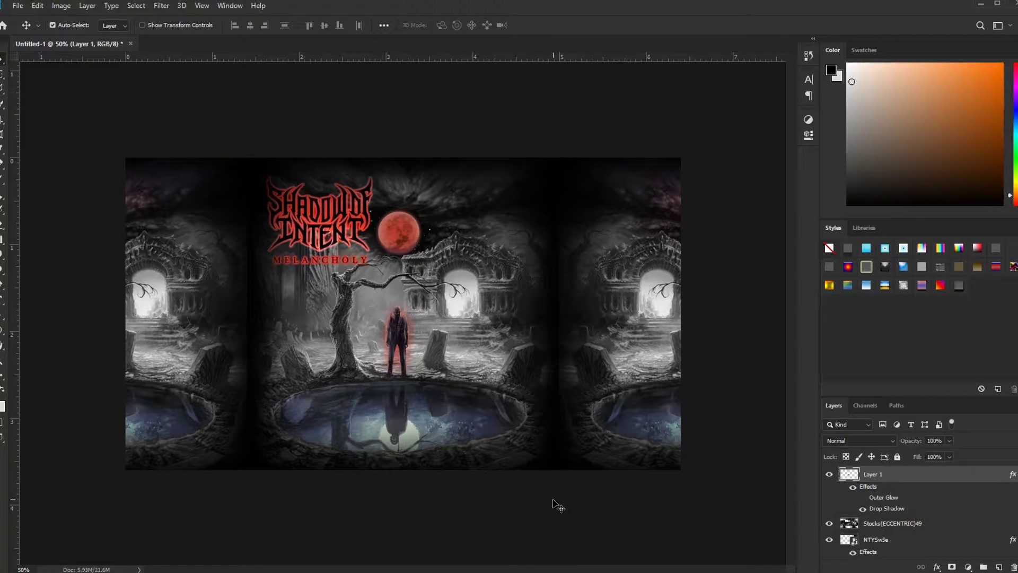
Rasterize the second NTYSw5e artwork copy and erase through its centre with a soft eraser about 800 px wide.
key(alt+bracketleft)
key(alt+bracketleft)
key(e)
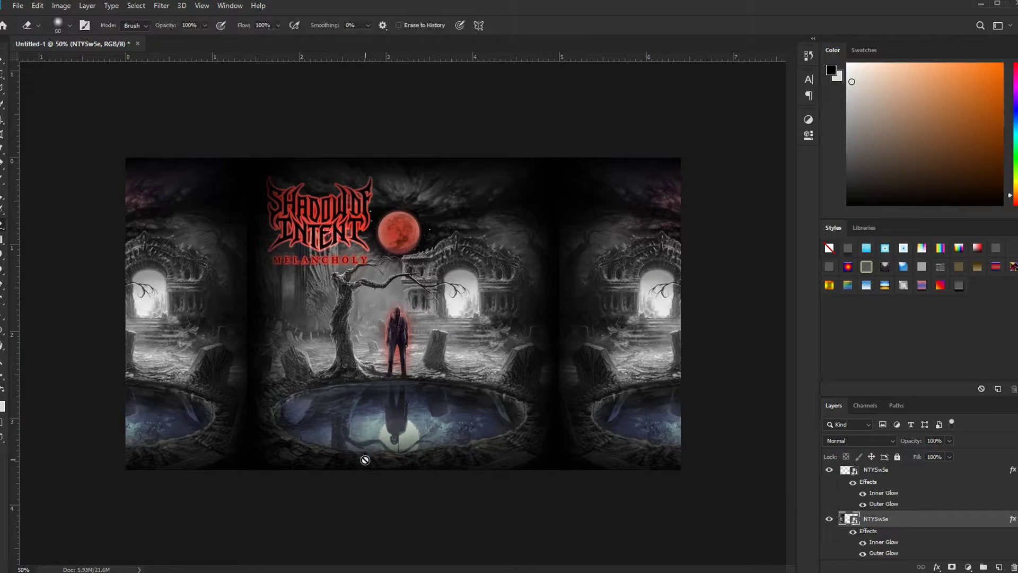
click(293, 453)
key(Return)
key(bracketright)
key(bracketright)
key(bracketright)
key(bracketright)
key(bracketright)
key(bracketright)
key(bracketright)
key(bracketright)
key(bracketright)
key(bracketright)
key(bracketright)
key(bracketright)
click(343, 437)
key(ctrl+z)
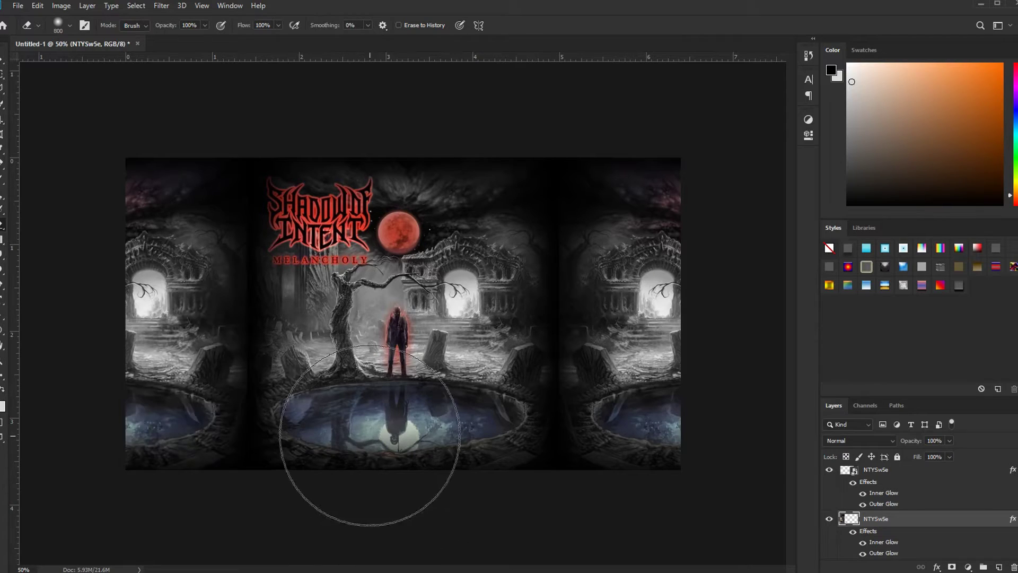
mouse_move(368, 434)
mouse_down()
mouse_move(403, 316)
mouse_move(412, 218)
mouse_up()
Rasterize the other NTYSw5e artwork copy and soften its overlap by erasing from the pool up towards the moon.
scroll(889, 505, up, 1)
click(889, 504)
click(889, 519)
click(432, 450)
key(Return)
mouse_move(381, 416)
mouse_down()
mouse_move(408, 376)
mouse_move(423, 281)
mouse_move(420, 250)
mouse_move(409, 297)
mouse_move(407, 238)
mouse_move(408, 277)
mouse_up()
Compare the composition with and without the black-and-white Stocks(ECCENTRIC)49 layer.
key(v)
key(z)
click(399, 349)
scroll(464, 455, down, 2)
key(v)
scroll(904, 527, up, 1)
scroll(905, 525, down, 1)
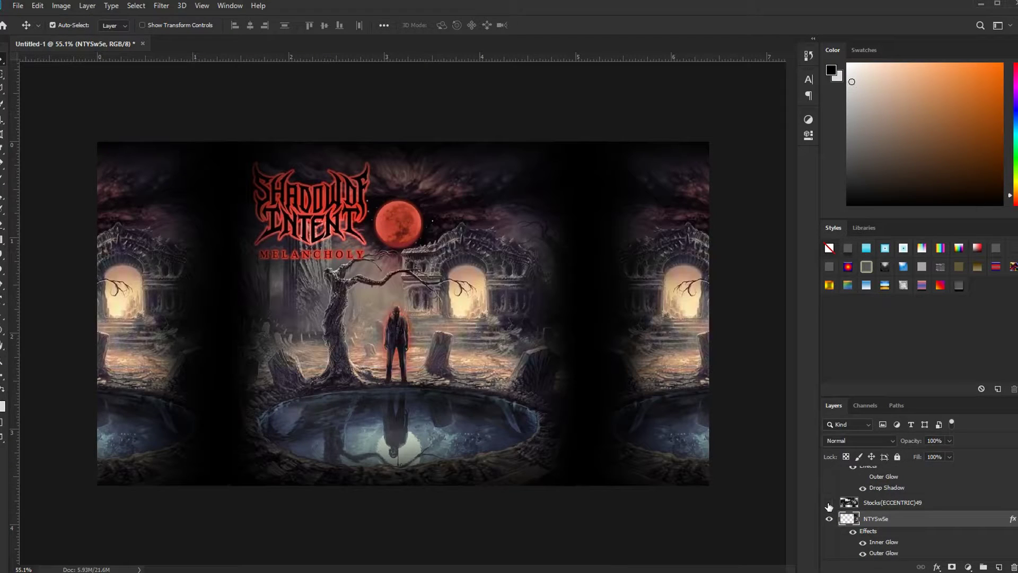
scroll(829, 506, up, 1)
click(830, 524)
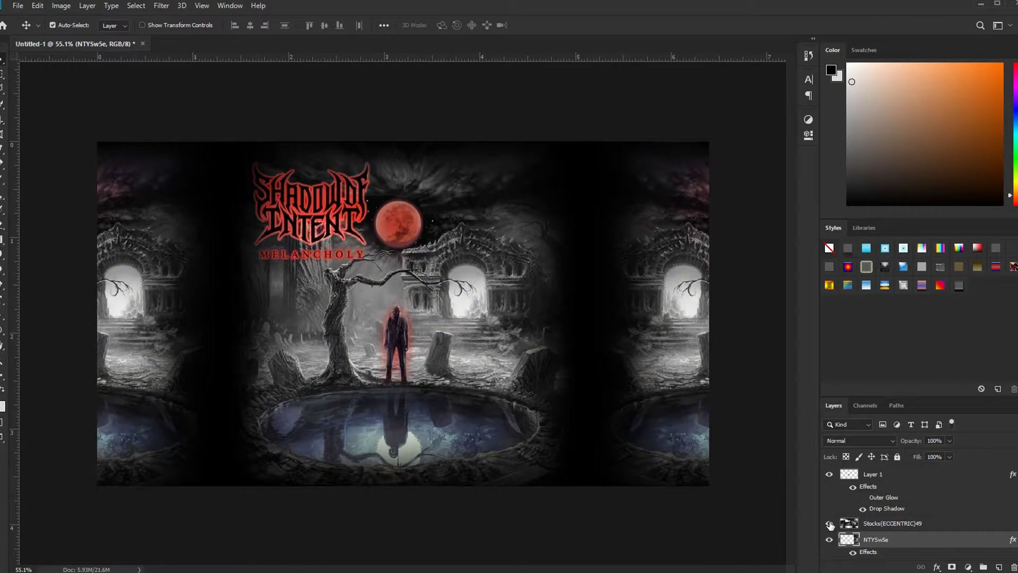
Embed the Dark Pack 013 texture at the top of the layer stack and set its blend mode to Divide.
click(17, 5)
click(84, 221)
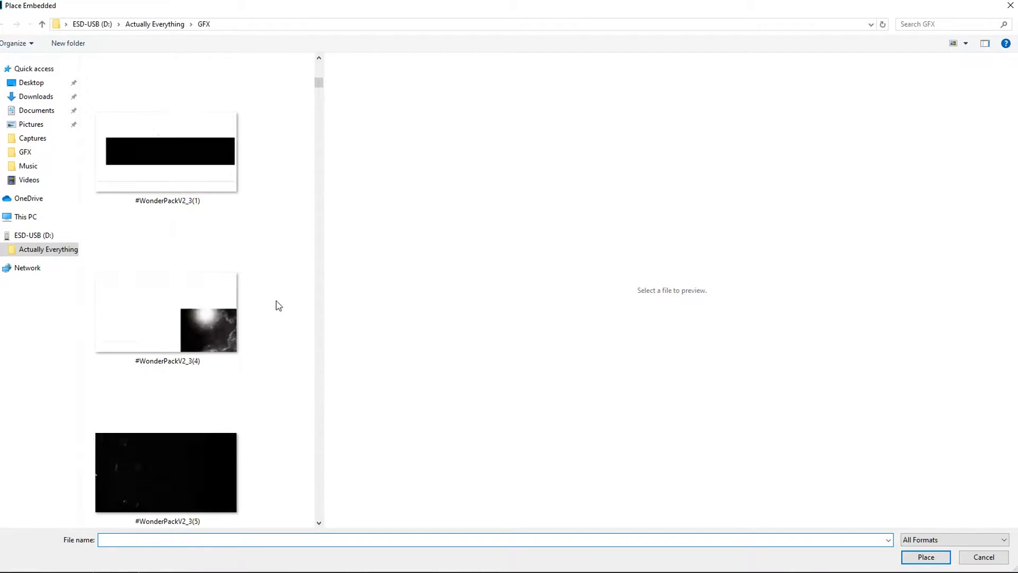
scroll(238, 303, up, 3)
scroll(215, 293, down, 12)
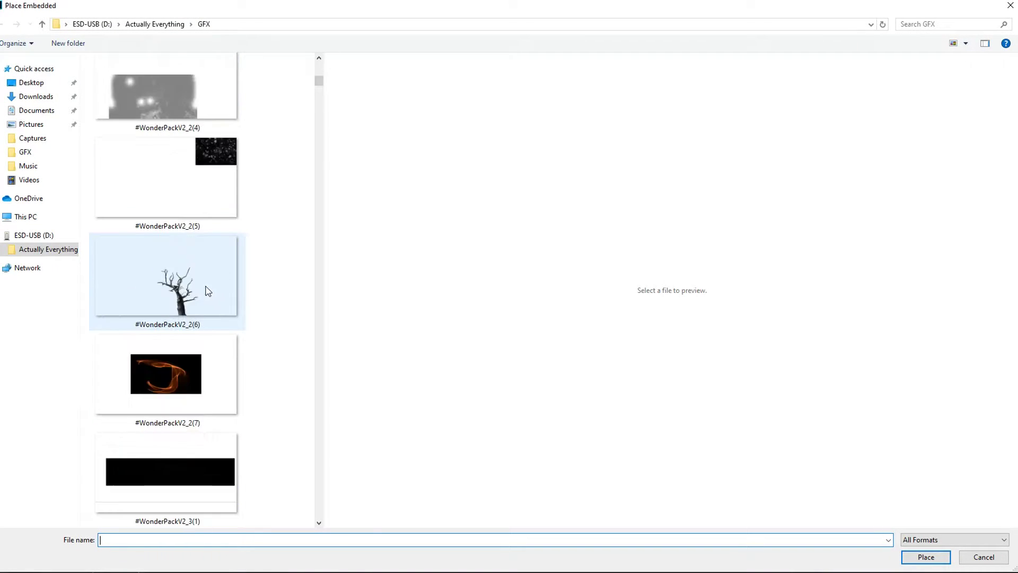
double_click(213, 294)
key(Return)
drag(933, 539, 930, 474)
click(876, 440)
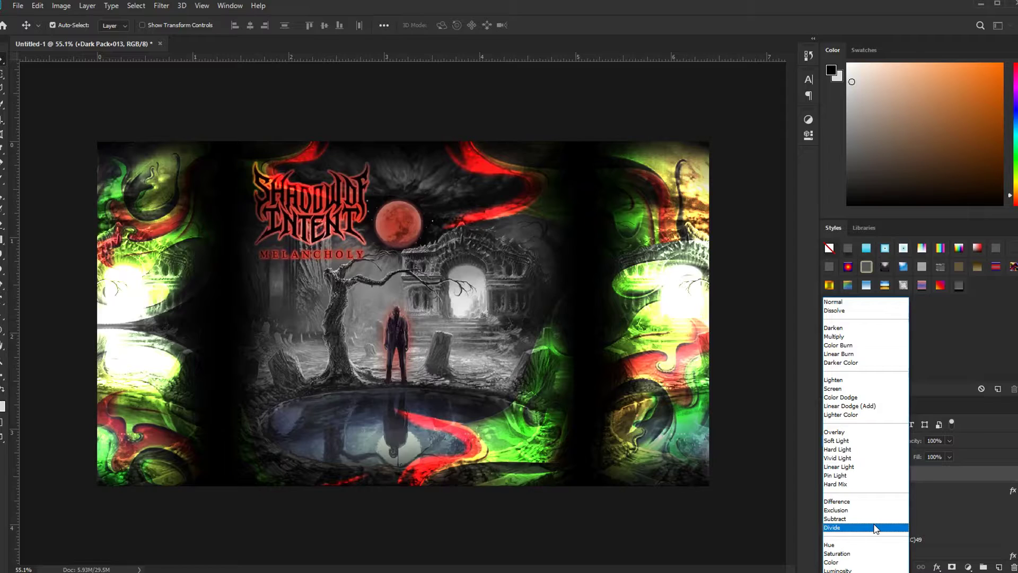
click(876, 527)
Add a Hue/Saturation adjustment clipped to the Dark Pack 013 texture and set its hue to -59.
click(808, 120)
click(663, 155)
drag(709, 196, 675, 202)
key(ctrl+alt+g)
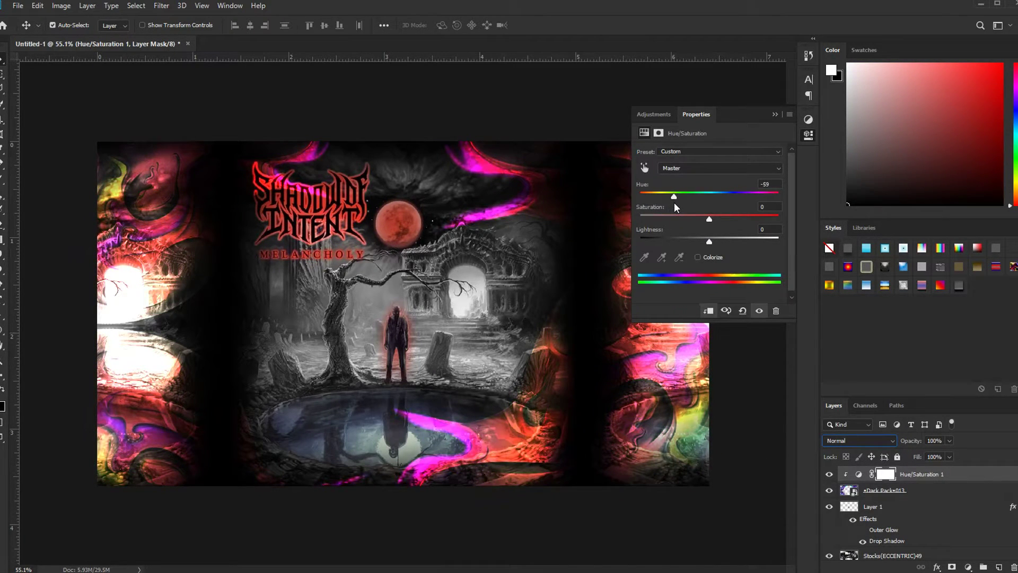
click(776, 114)
Lower the opacity of the Dark Pack 013 texture to leave only a faint coloured overlay.
click(883, 441)
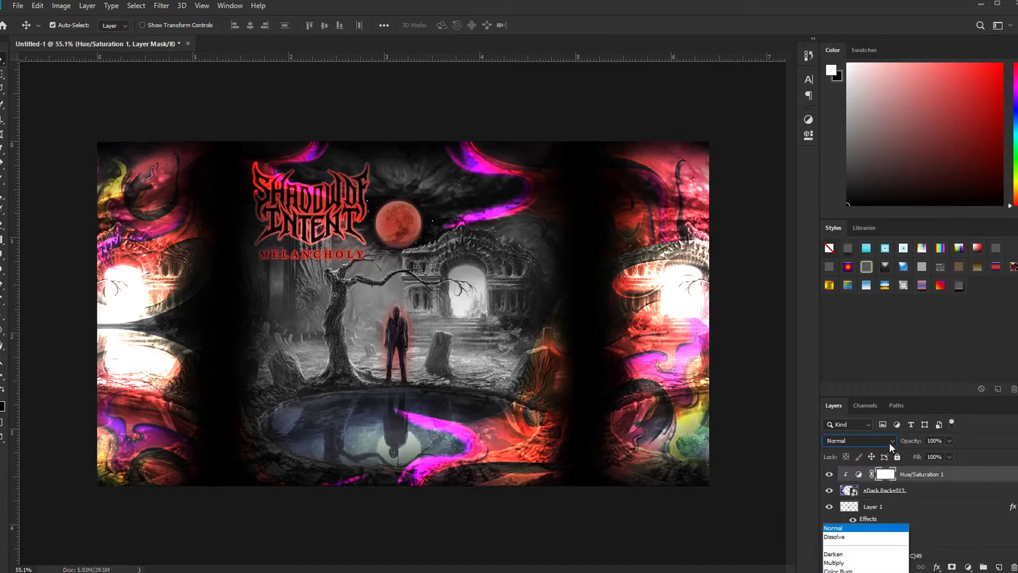
click(851, 377)
drag(944, 454, 912, 456)
click(933, 491)
click(948, 440)
click(270, 89)
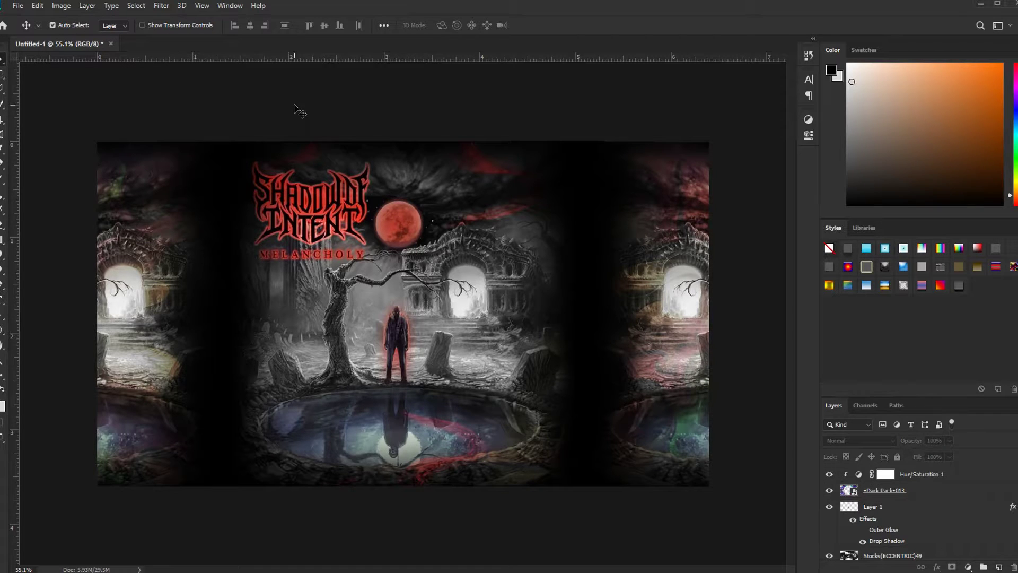
Try the Metal(ECCENTRIC)4 texture over the artwork and preview different blend modes for it.
click(17, 5)
click(53, 212)
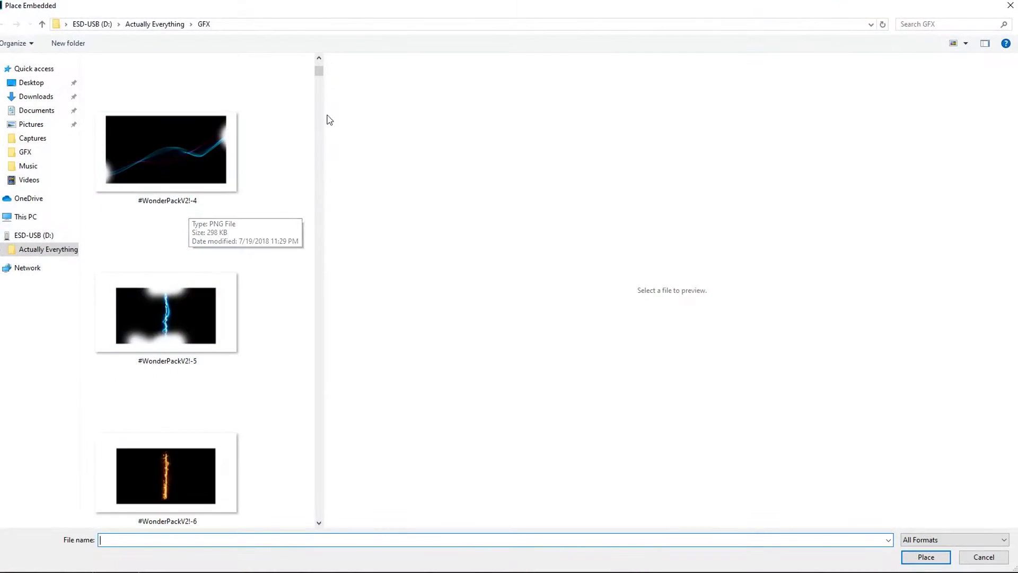
scroll(176, 294, down, 10)
double_click(178, 132)
key(Return)
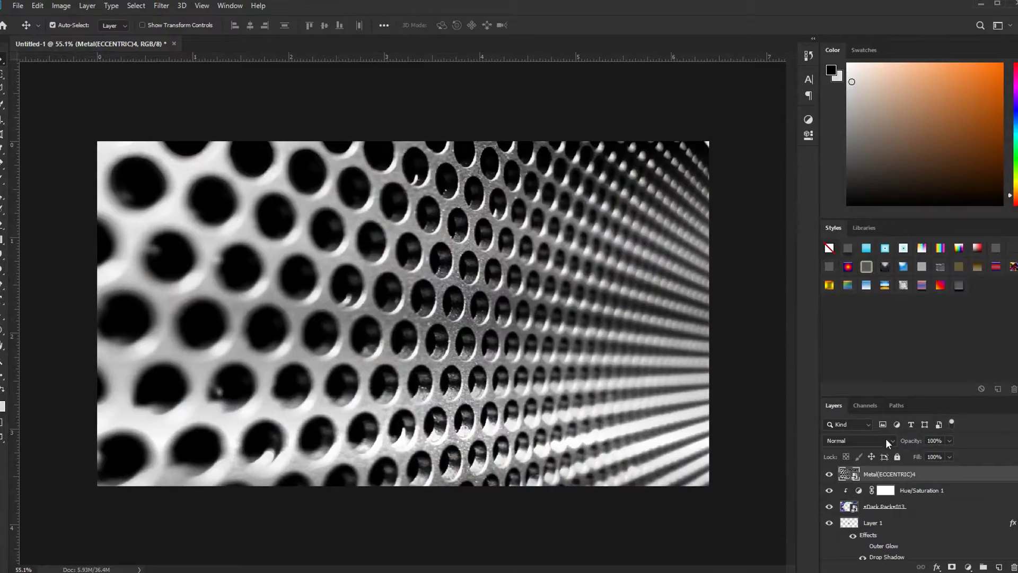
click(875, 439)
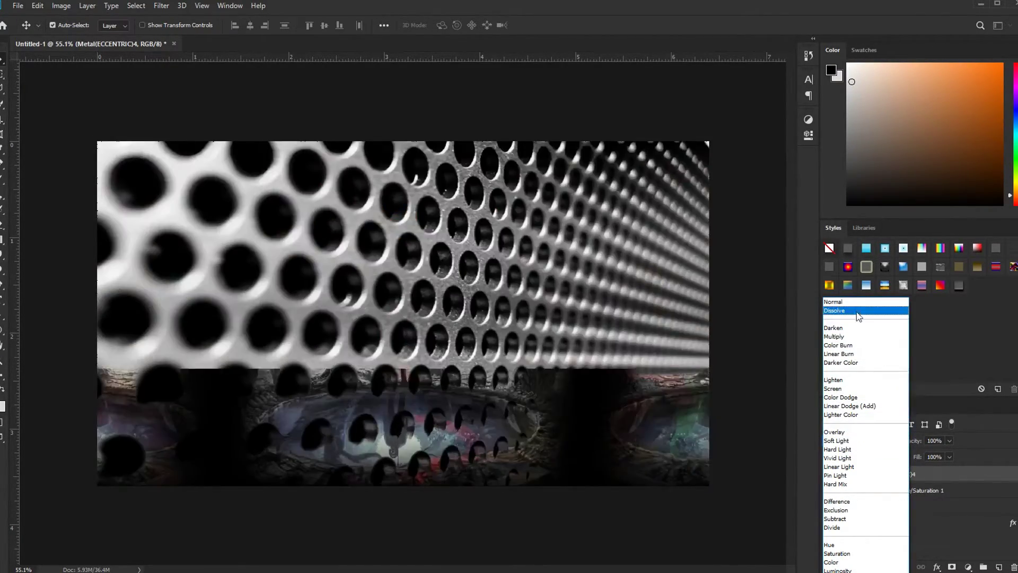
click(834, 302)
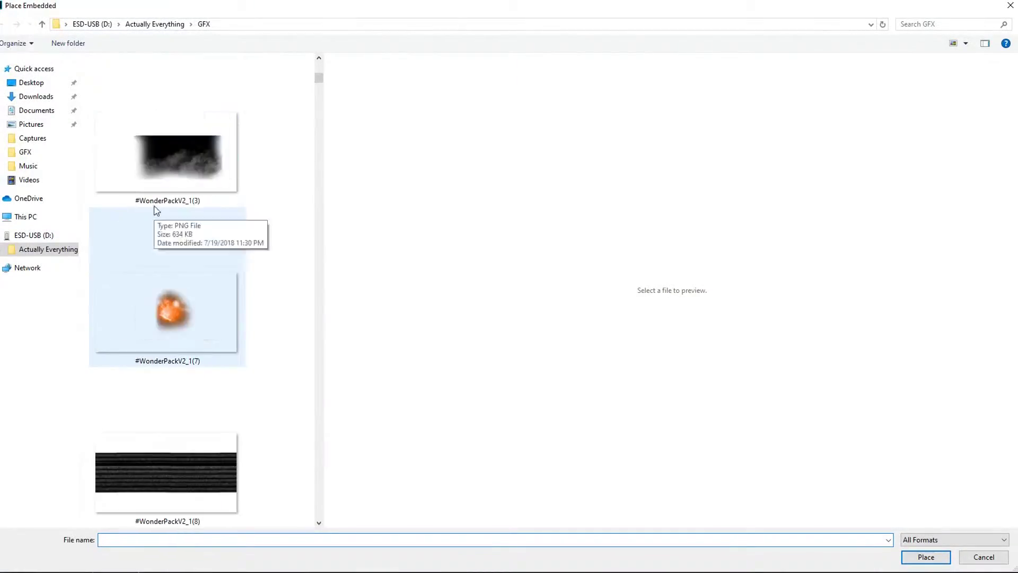
Embed the #WonderPackV2_11(1) branches overlay across the artwork and set its blend mode to Linear Light.
scroll(169, 189, up, 1)
click(167, 107)
click(925, 556)
click(427, 25)
click(883, 440)
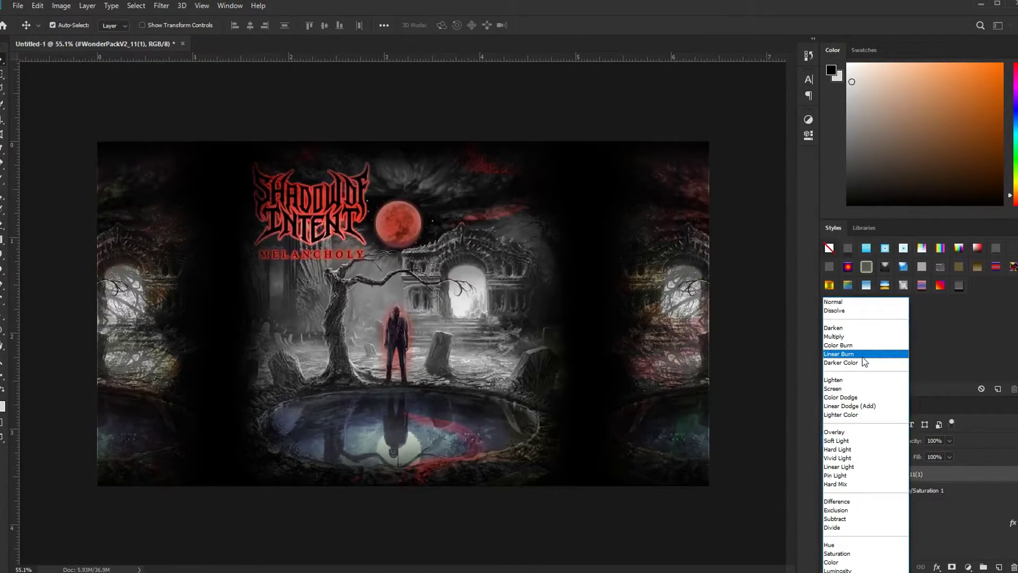
click(864, 355)
click(889, 436)
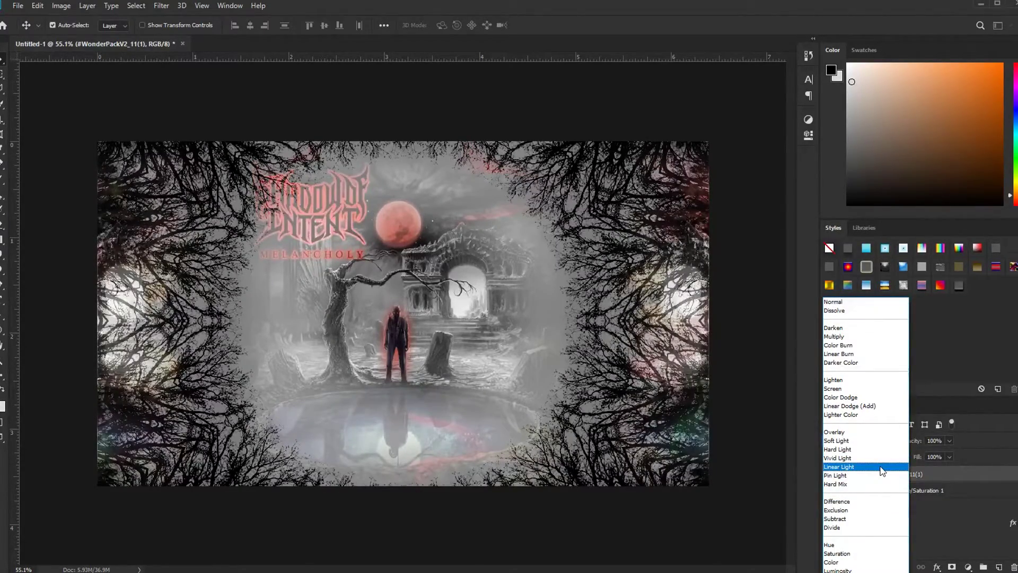
click(882, 471)
key(ctrl+t)
mouse_move(402, 486)
mouse_down()
mouse_move(407, 527)
mouse_move(409, 484)
mouse_up()
click(407, 25)
Rasterize the branches overlay and erase its centre with a soft 1500 px eraser, keeping branches only around the sides.
click(436, 271)
key(Return)
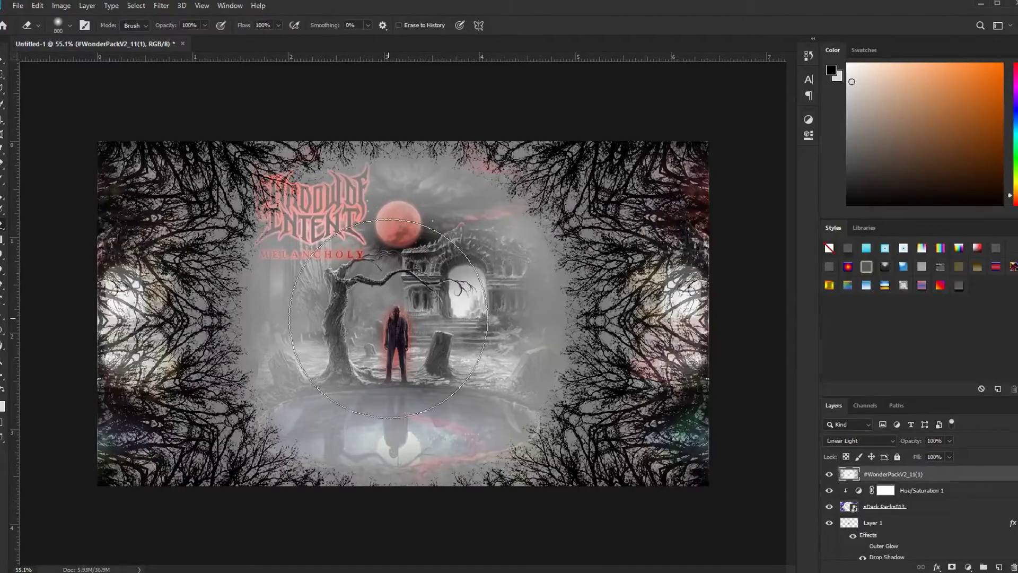
click(400, 313)
key([)
click(400, 314)
click(400, 314)
click(400, 314)
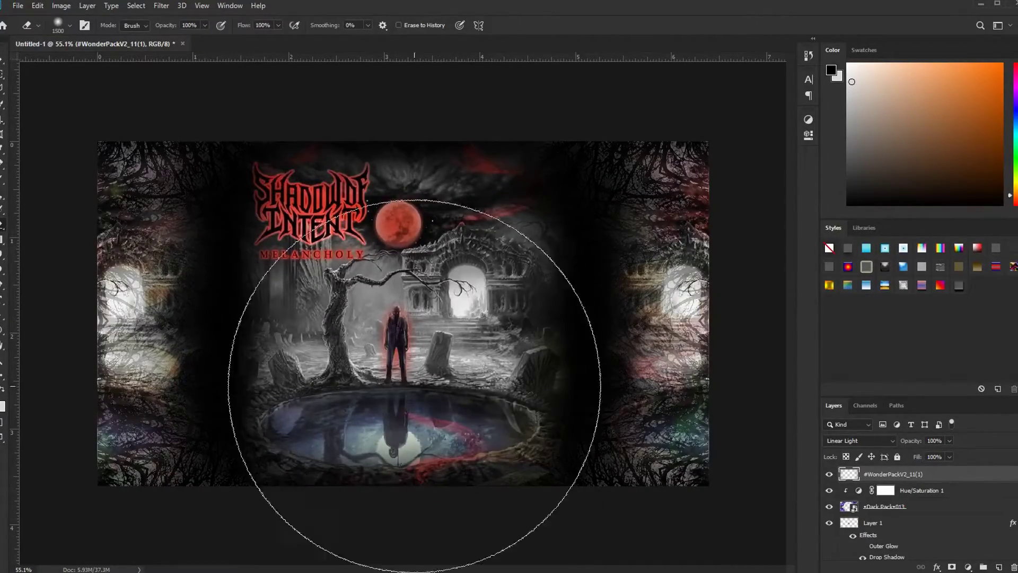
key(ctrl+z)
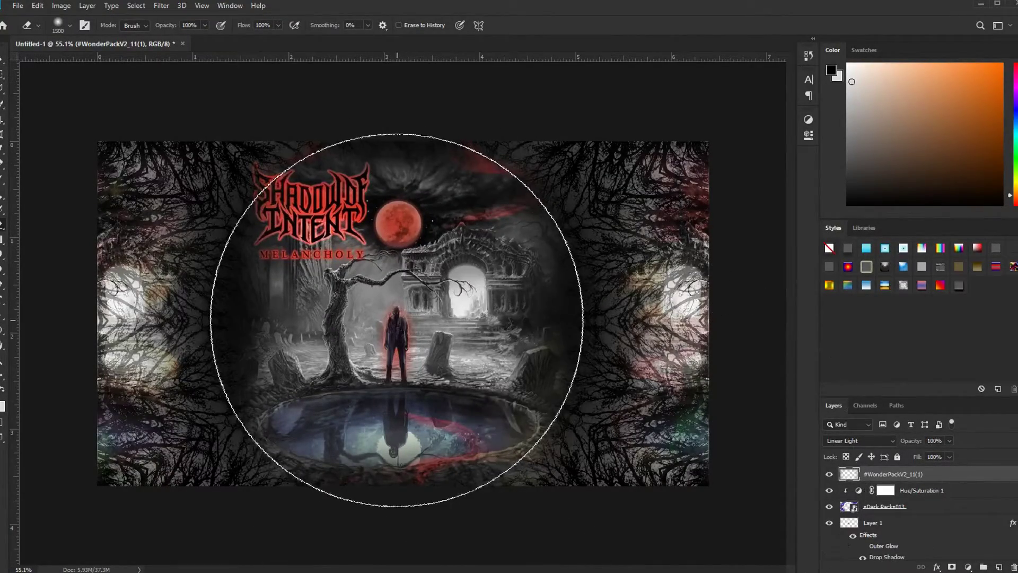
Add a Hue/Saturation adjustment clipped to the branches overlay and colorize it in a strongly saturated orange-red.
key(v)
click(808, 134)
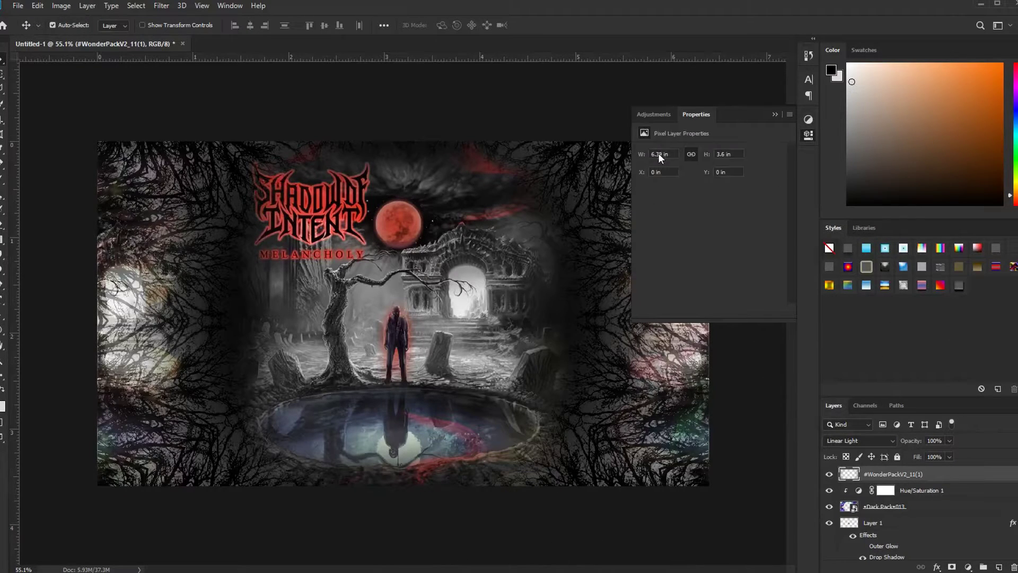
click(676, 152)
drag(702, 198, 733, 197)
click(710, 310)
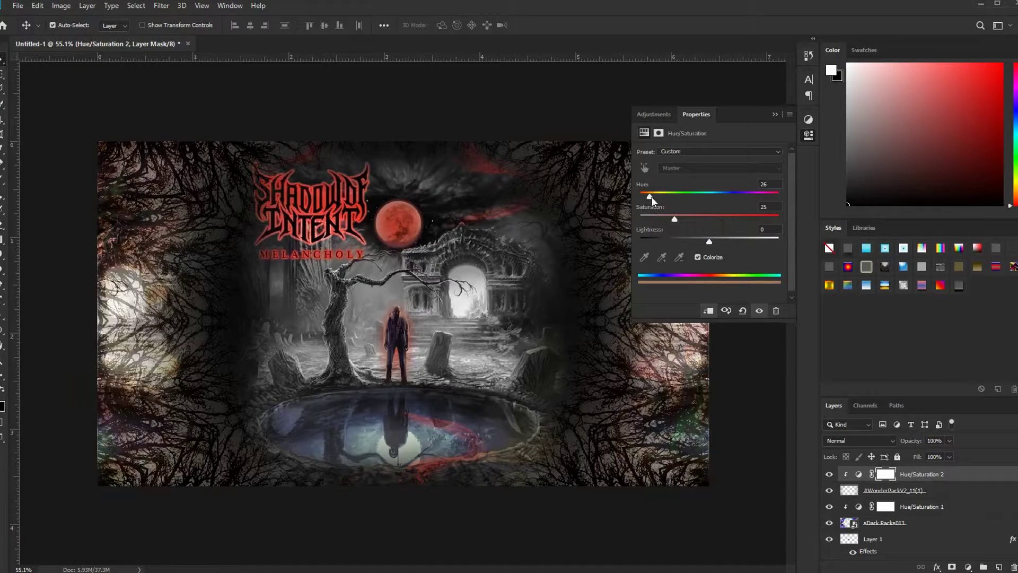
click(808, 134)
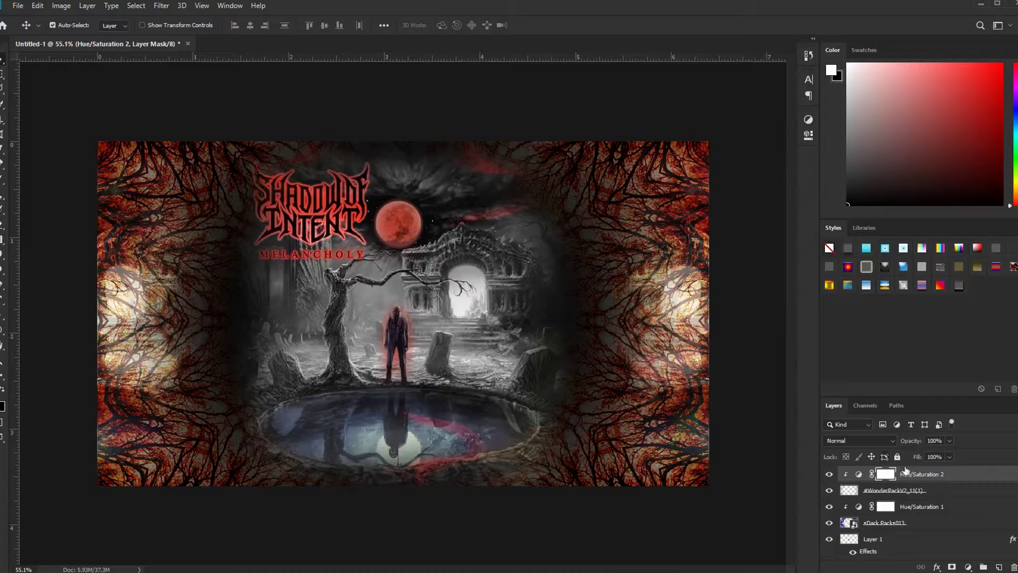
Set the branches overlay's blend mode to Color Dodge.
click(896, 490)
click(882, 440)
click(877, 397)
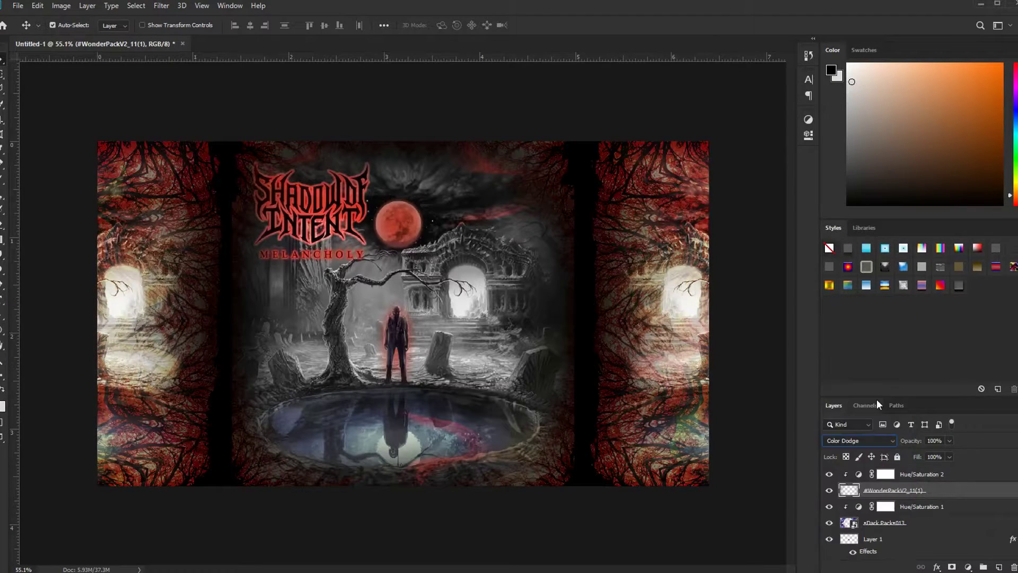
Compare blend modes for the branches overlay and set it to Vivid Light.
scroll(875, 504, down, 3)
click(829, 507)
click(830, 509)
scroll(849, 477, up, 3)
click(881, 439)
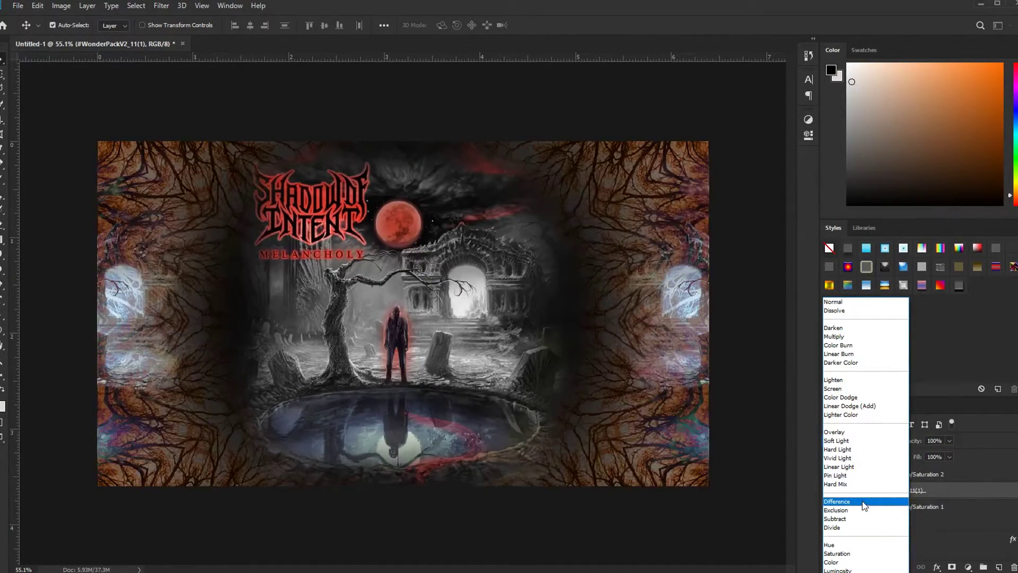
click(860, 468)
click(864, 440)
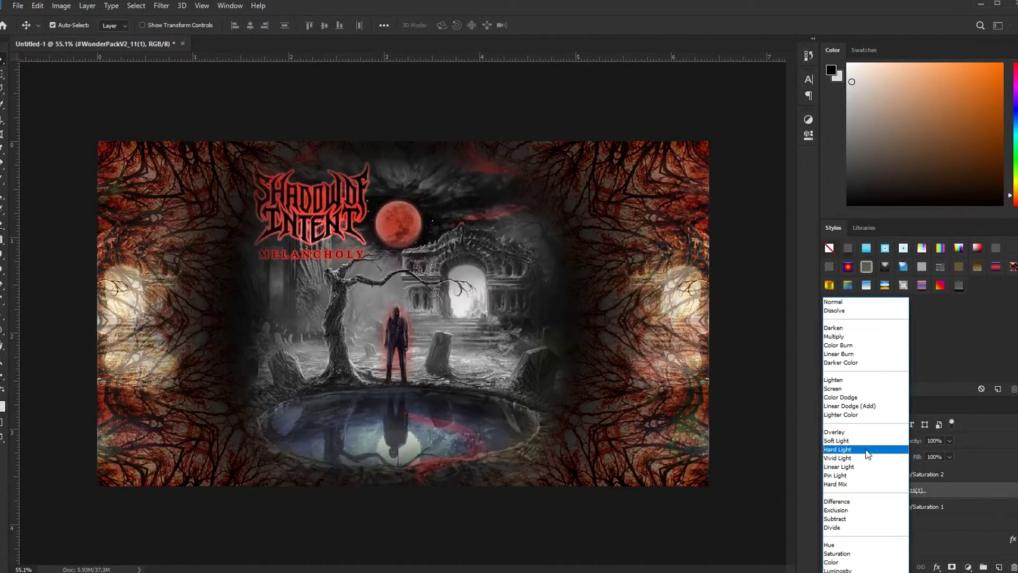
click(866, 460)
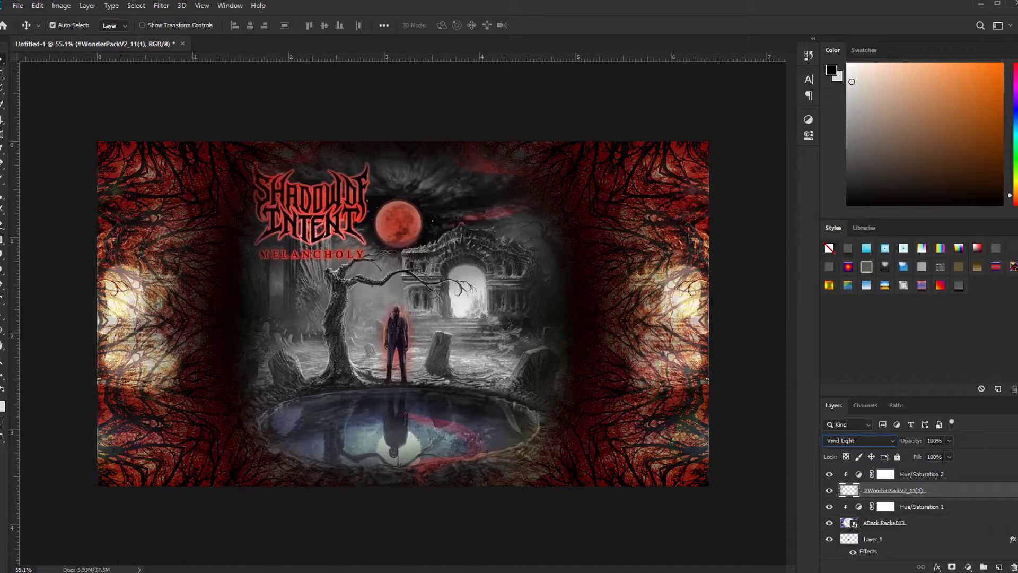
drag(947, 453, 980, 452)
click(861, 424)
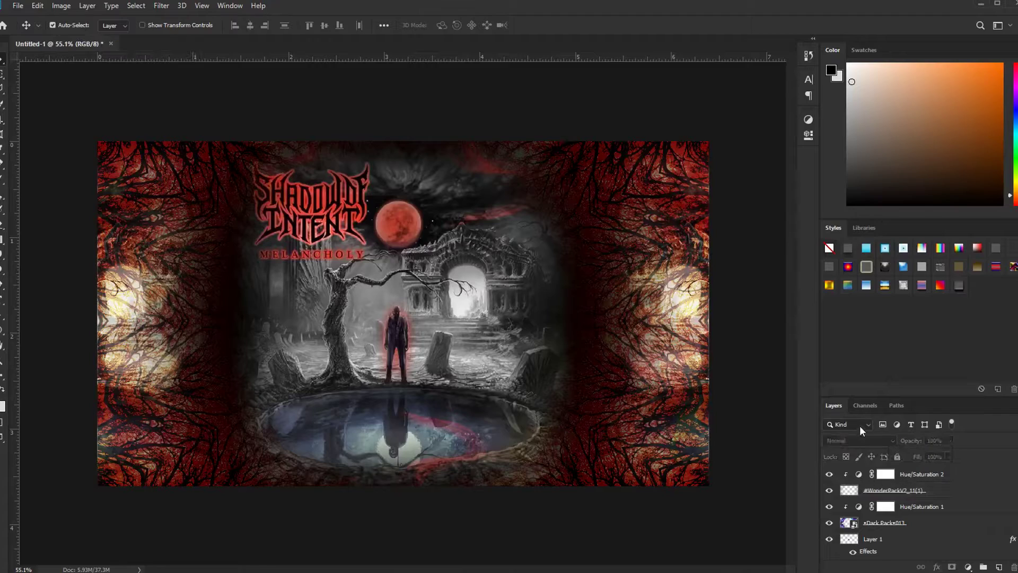
click(281, 199)
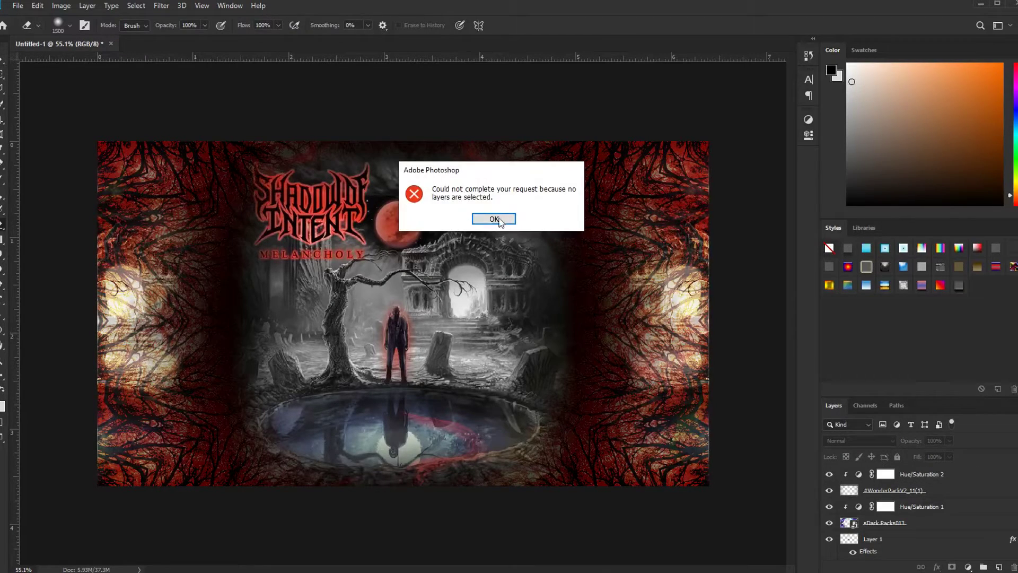
click(494, 218)
click(893, 490)
key(bracketleft)
key(bracketleft)
key(bracketleft)
key(bracketleft)
key(bracketleft)
key(bracketleft)
key(bracketleft)
key(bracketleft)
key(bracketleft)
key(bracketleft)
key(bracketleft)
key(bracketleft)
key(bracketleft)
key(bracketleft)
key(bracketleft)
key(bracketleft)
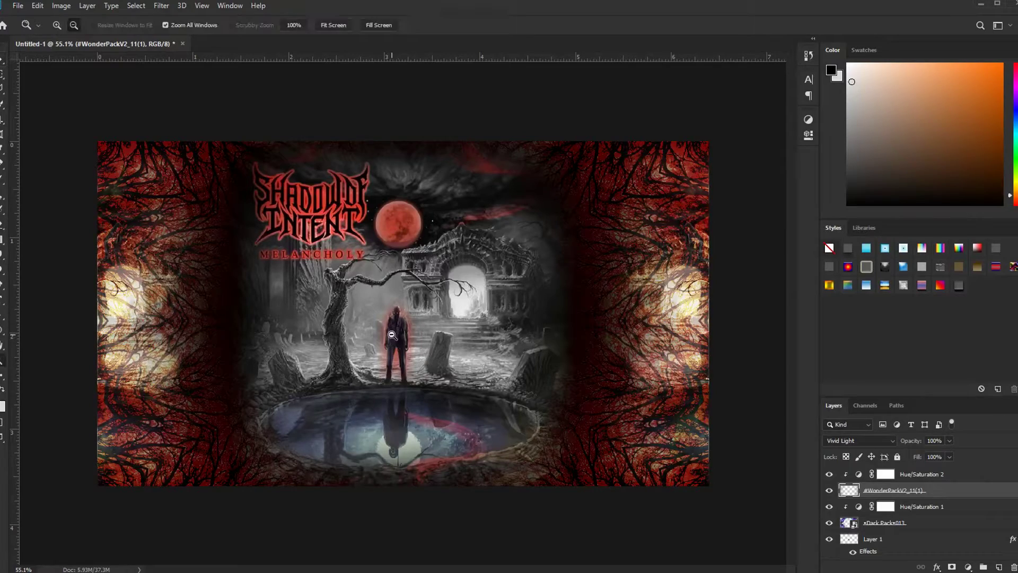
Flatten the image and open it in the Filter Gallery with the whole wallpaper previewed at 33.3%.
click(88, 6)
click(101, 452)
click(161, 5)
click(175, 59)
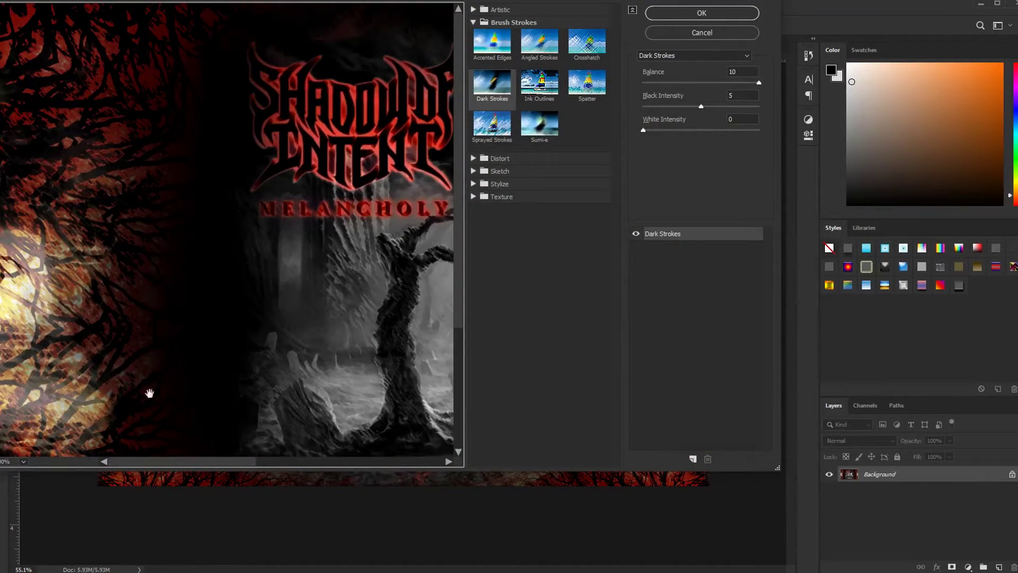
drag(370, 0, 421, 42)
click(23, 507)
click(23, 507)
click(22, 507)
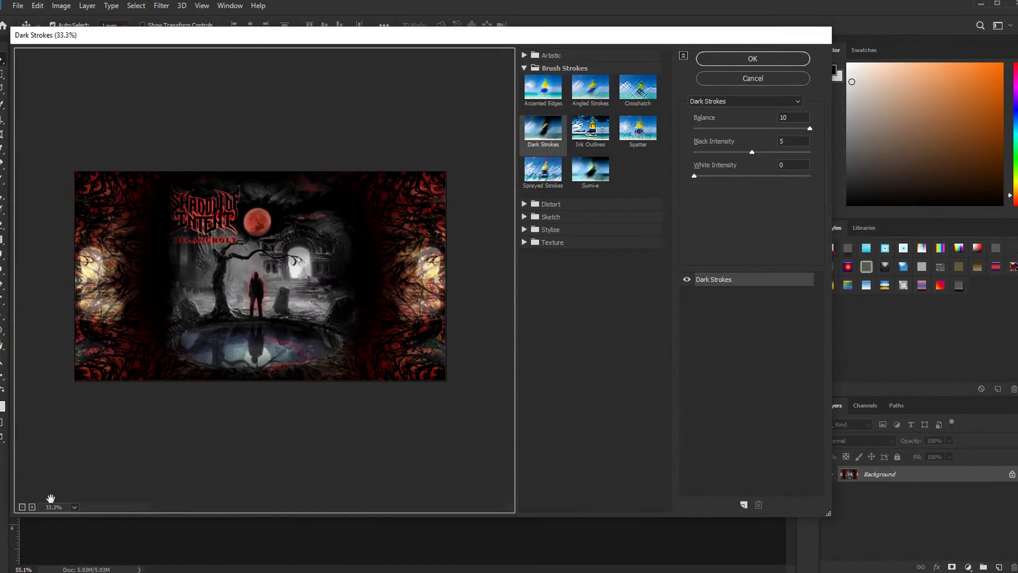
Preview the Brush Strokes, Distort and Sketch filters on the flattened wallpaper to compare their looks.
click(587, 99)
click(603, 132)
click(628, 135)
click(543, 169)
click(551, 204)
click(591, 222)
click(638, 223)
click(551, 258)
click(542, 277)
click(590, 275)
click(590, 317)
click(543, 359)
click(590, 400)
click(626, 406)
click(591, 445)
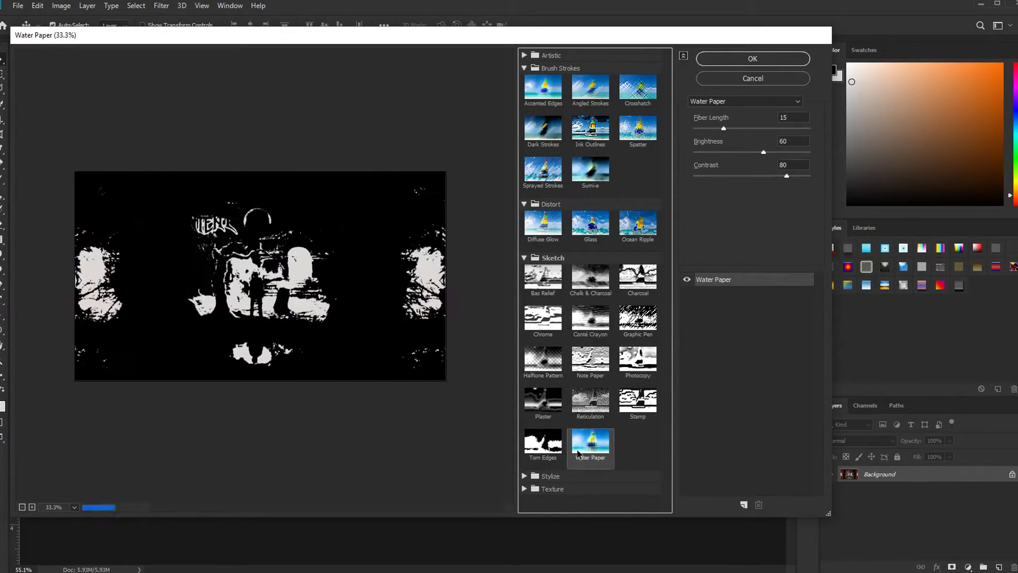
Preview the Stylize and Texture filters on the flattened wallpaper, including Craquelure.
click(551, 476)
click(544, 471)
click(546, 505)
click(544, 446)
click(543, 483)
click(590, 483)
click(638, 483)
click(583, 445)
click(543, 442)
scroll(615, 408, up, 2)
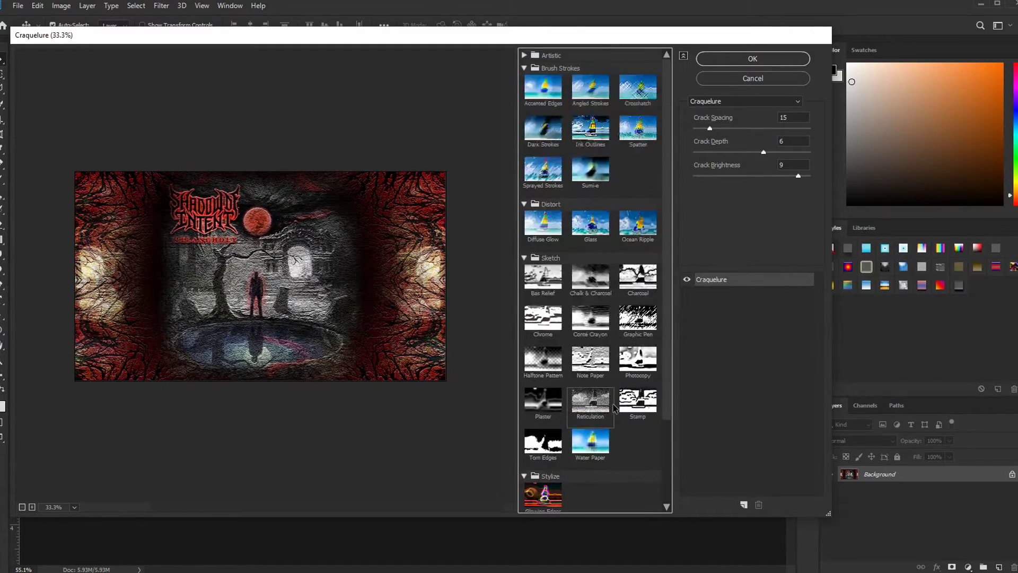
Apply the Craquelure texture to the wallpaper with crack spacing 25, crack depth 7 and crack brightness 1.
click(543, 91)
click(635, 139)
click(543, 170)
scroll(546, 318, down, 2)
click(548, 482)
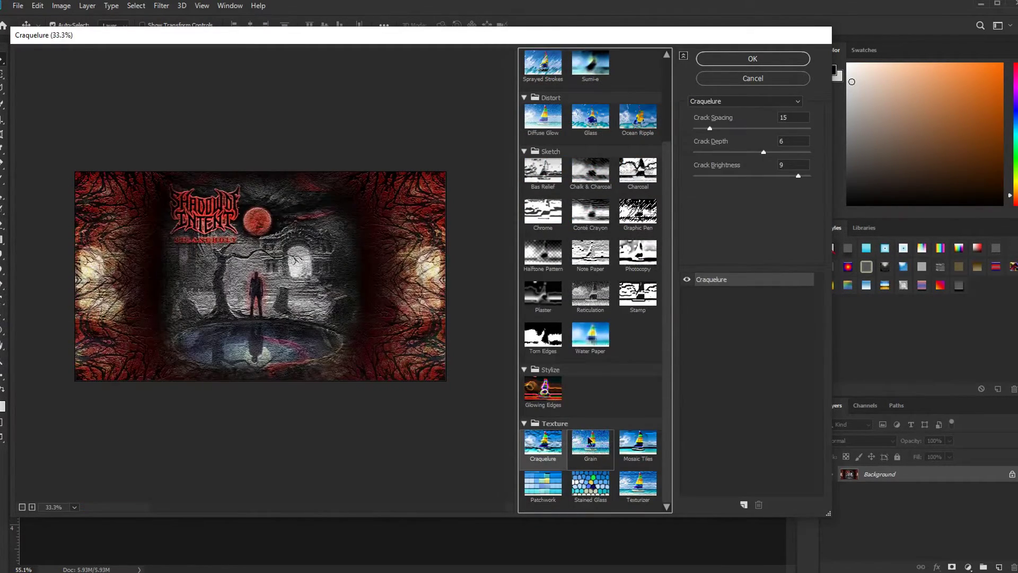
click(638, 484)
click(553, 455)
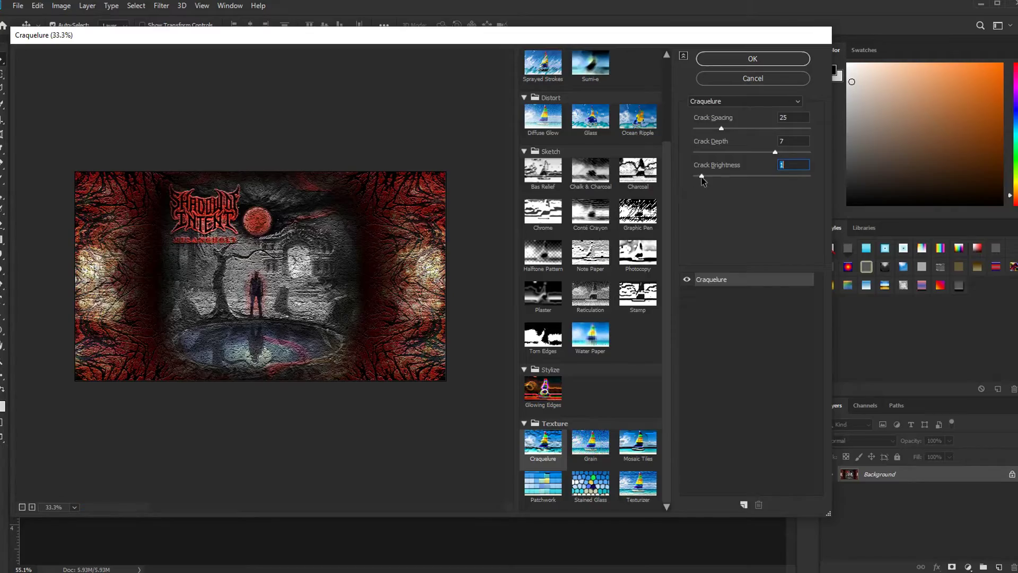
key(Return)
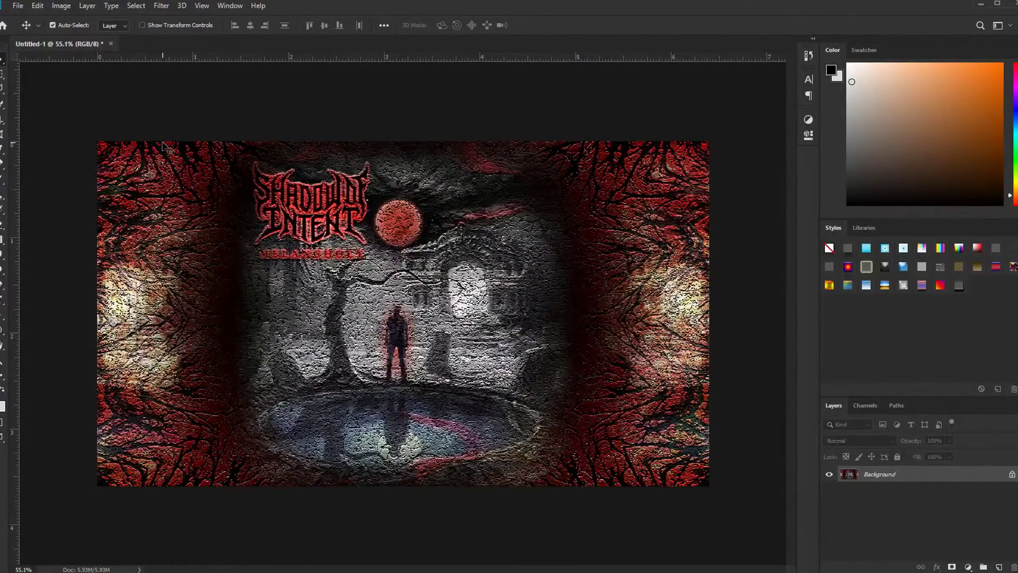
Preview Artistic and Brush Strokes filters over the cracked image, cancel them and undo the Craquelure filter.
click(162, 6)
click(193, 52)
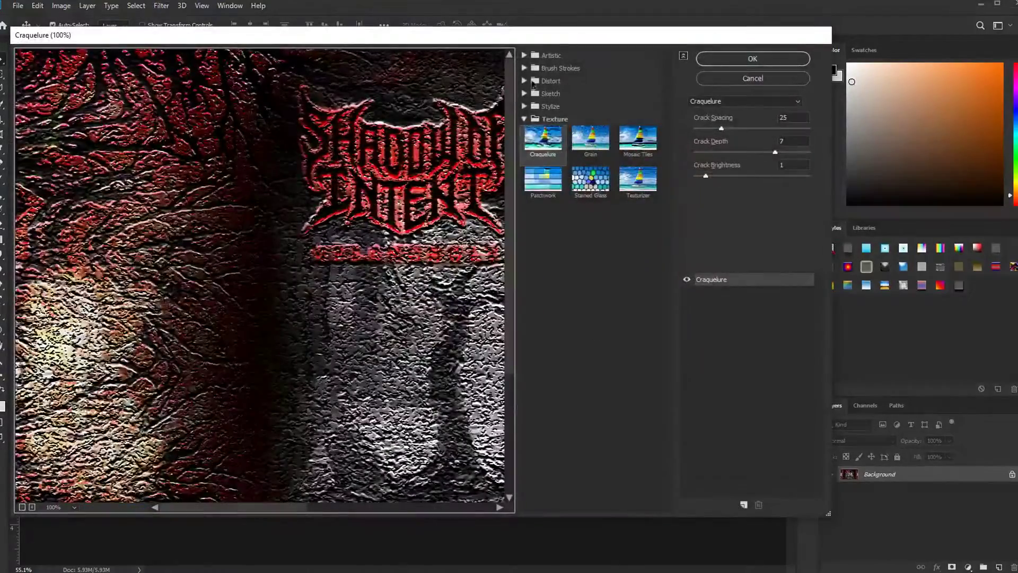
click(533, 55)
click(543, 77)
triple_click(23, 507)
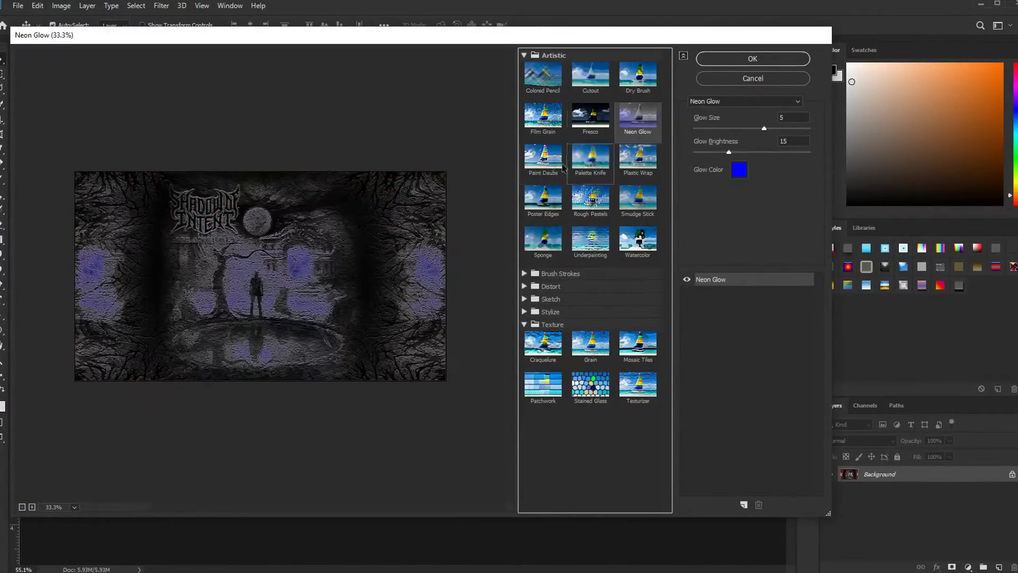
click(543, 197)
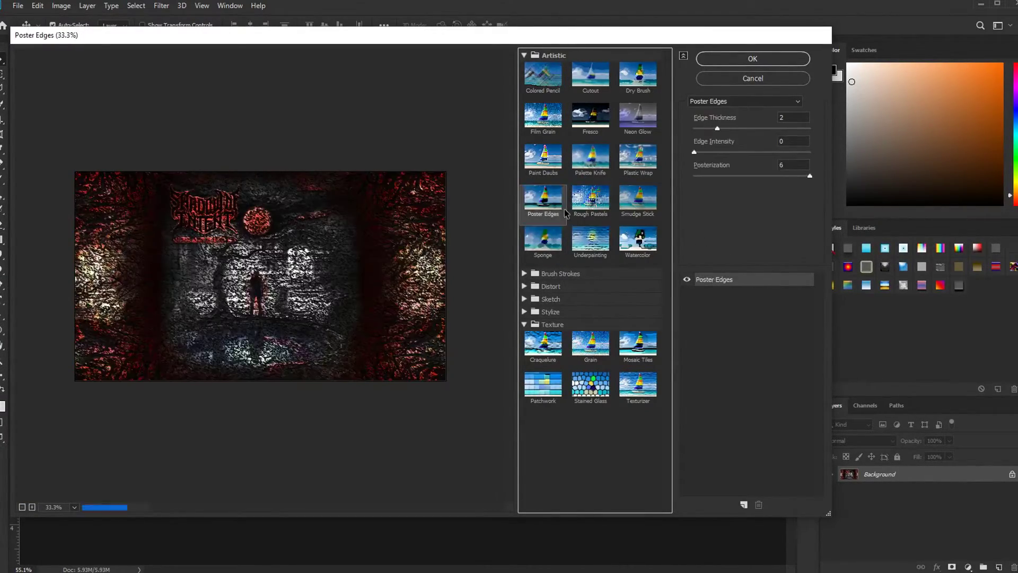
click(543, 240)
click(638, 240)
click(590, 240)
click(540, 274)
click(591, 293)
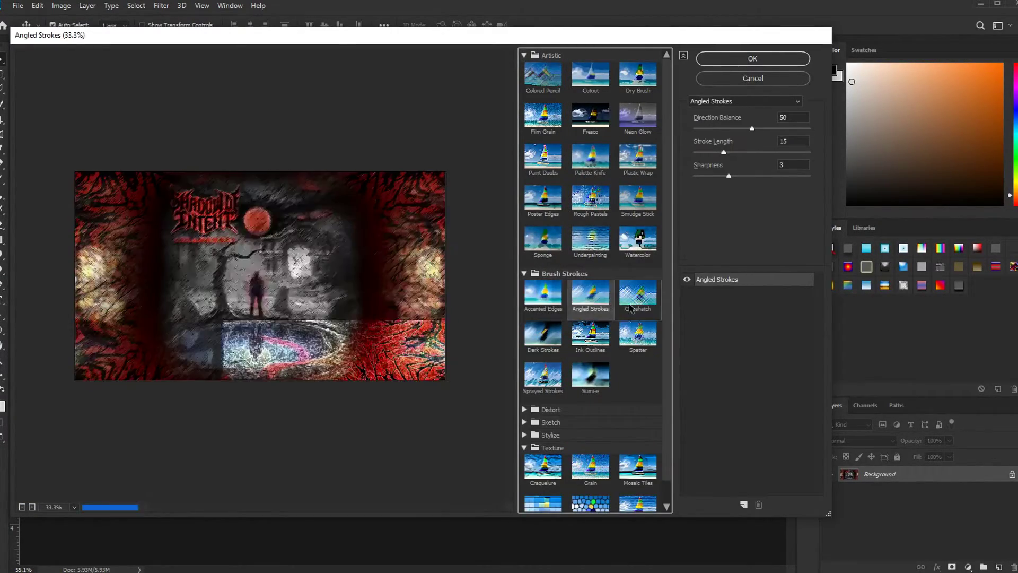
click(626, 344)
click(752, 80)
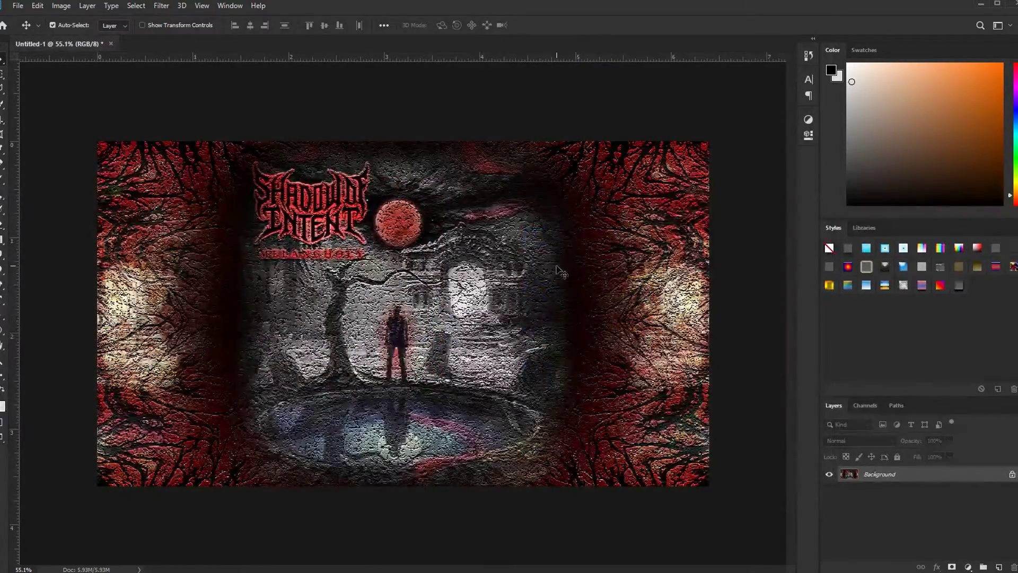
key(ctrl+z)
Reopen the Filter Gallery and preview the Glass, Ocean Ripple and Dark Strokes filters on the whole wallpaper.
click(229, 5)
click(180, 46)
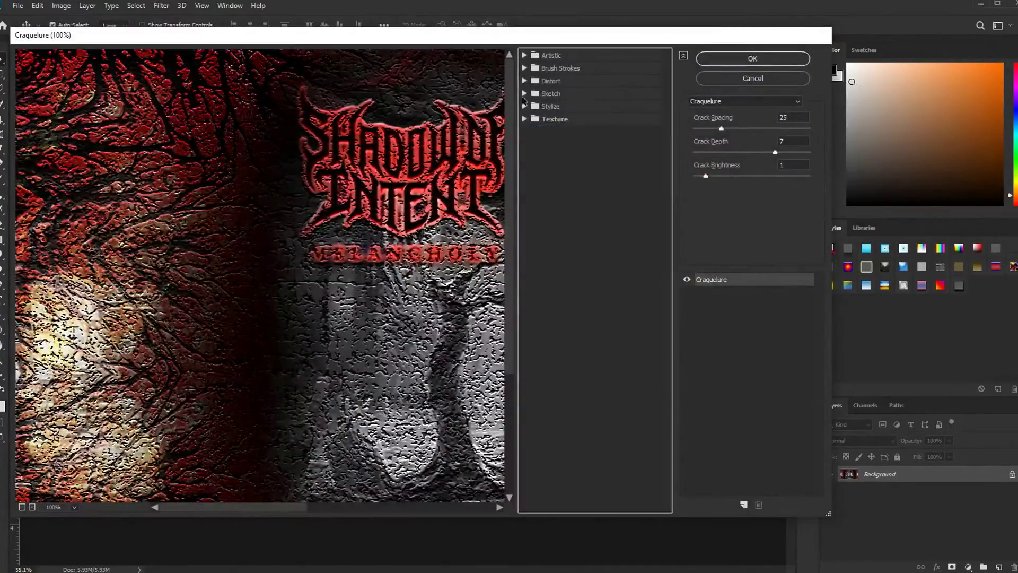
click(550, 82)
click(590, 99)
click(638, 99)
click(22, 507)
click(22, 507)
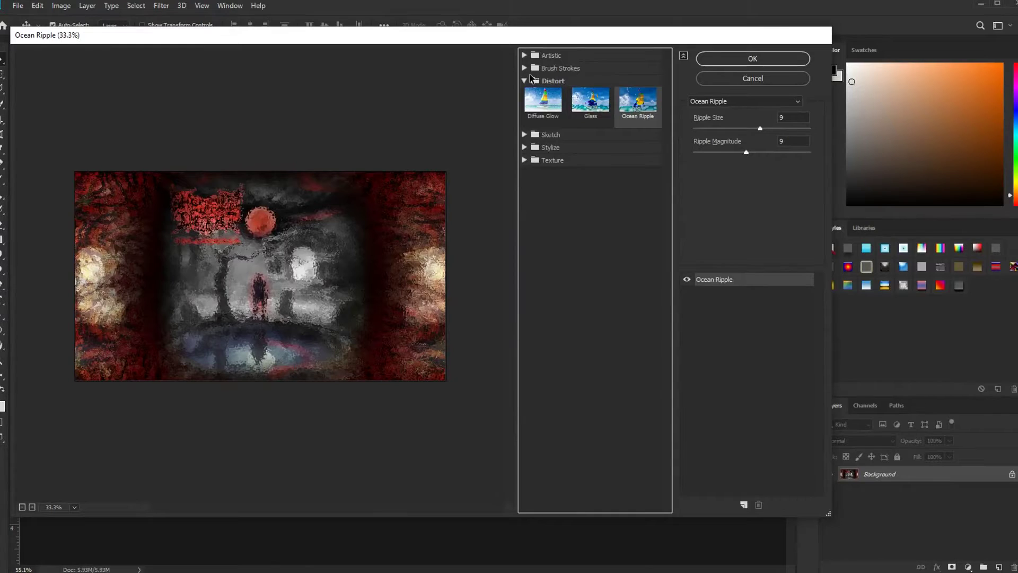
click(557, 68)
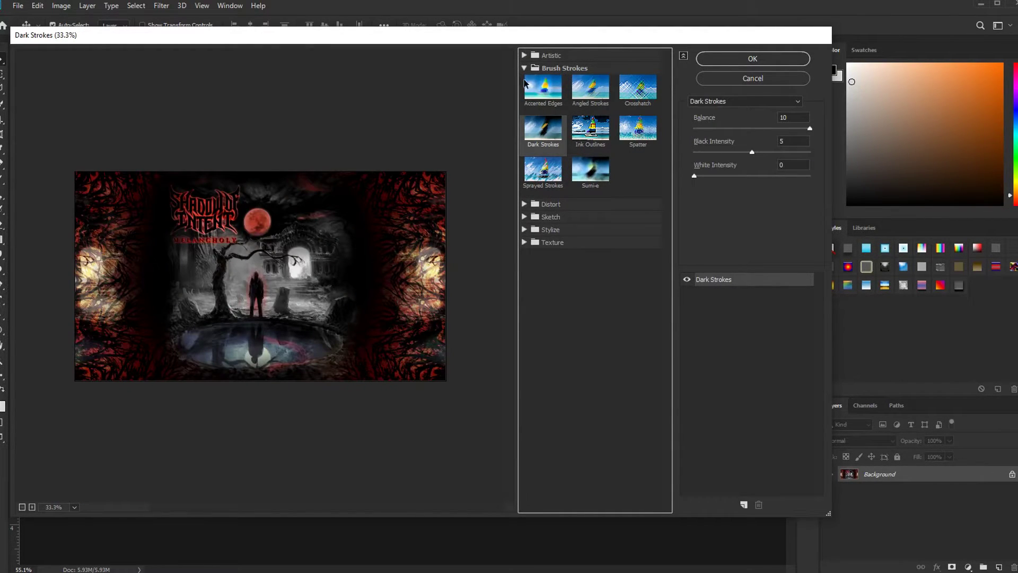
Apply the Watercolor filter to the wallpaper with brush detail 14, shadow intensity 0 and texture 1.
click(524, 55)
click(638, 198)
click(590, 238)
click(638, 240)
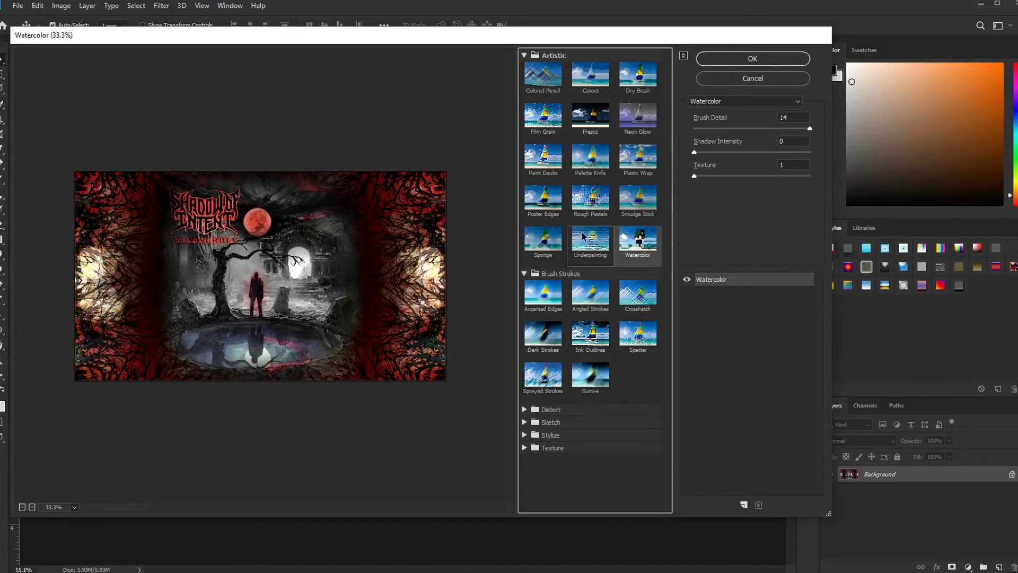
click(765, 62)
Reopen the Filter Gallery over the watercolour result and preview the Sketch filters and Smudge Stick.
click(161, 6)
click(183, 17)
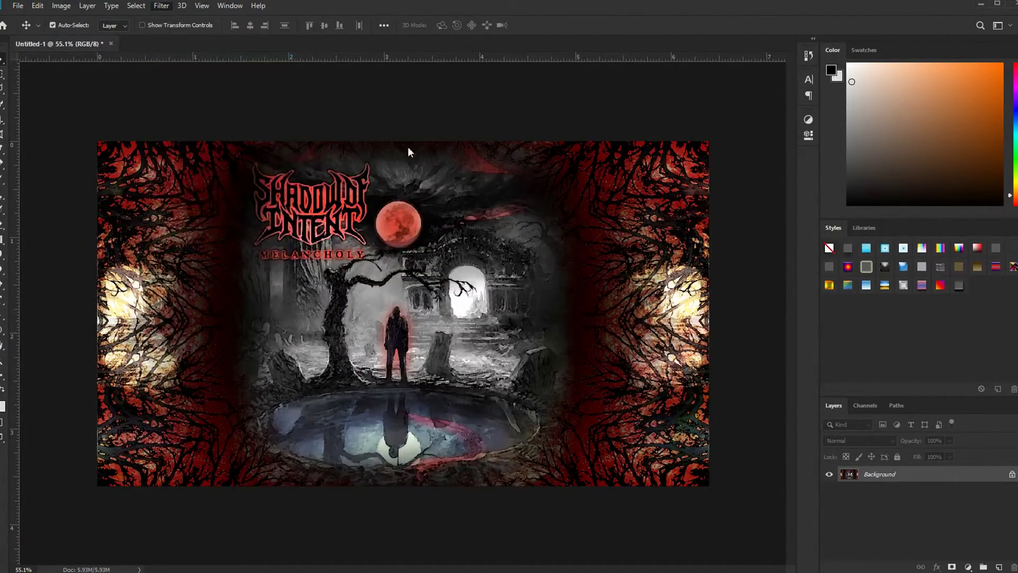
click(22, 507)
click(534, 300)
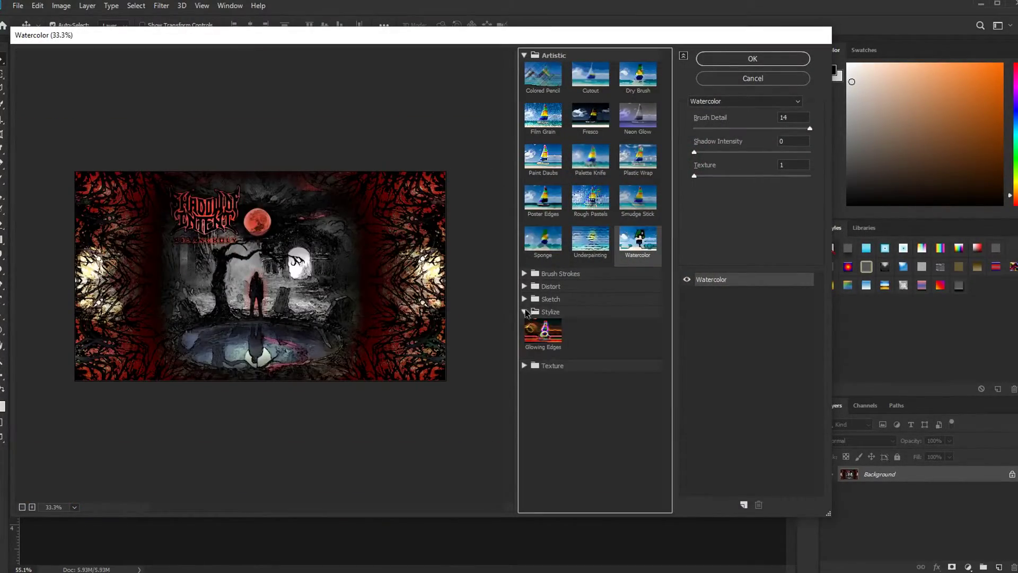
click(543, 318)
click(638, 317)
click(638, 359)
click(543, 400)
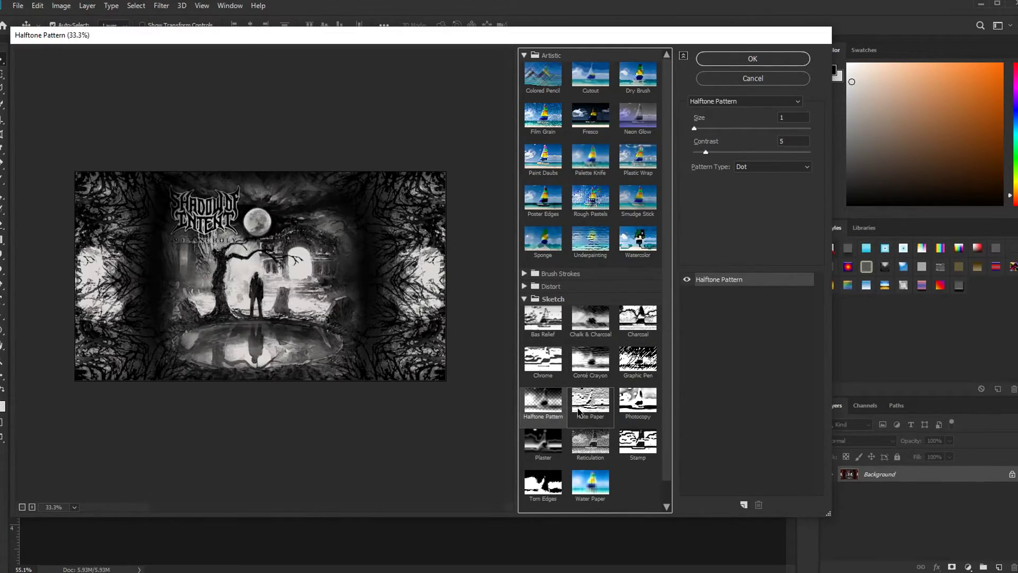
click(637, 440)
click(544, 441)
click(590, 483)
click(637, 358)
click(591, 318)
click(543, 317)
click(590, 358)
click(637, 198)
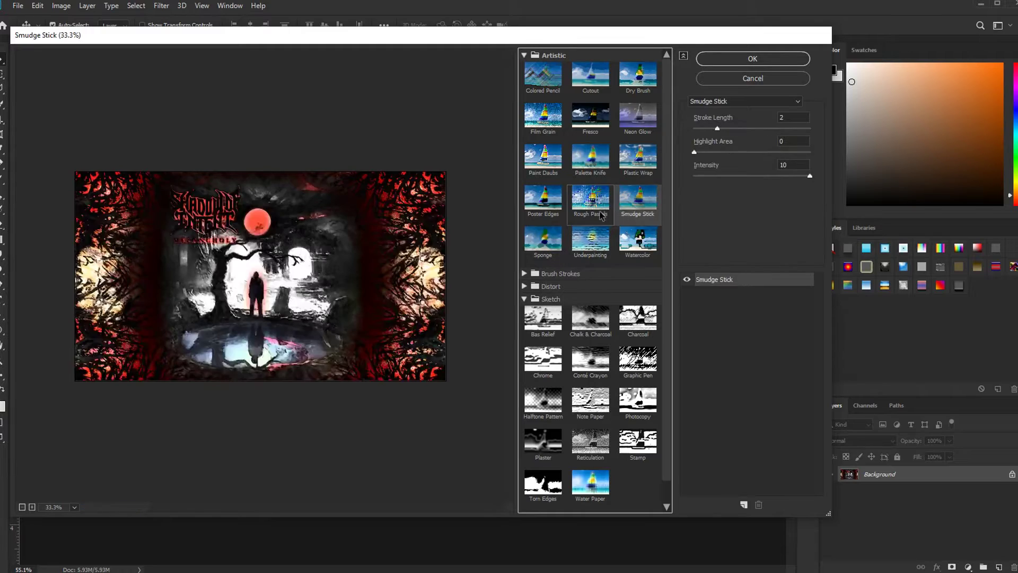
Apply the Cutout filter with 8 levels, edge simplicity 1 and edge fidelity 2.
click(589, 77)
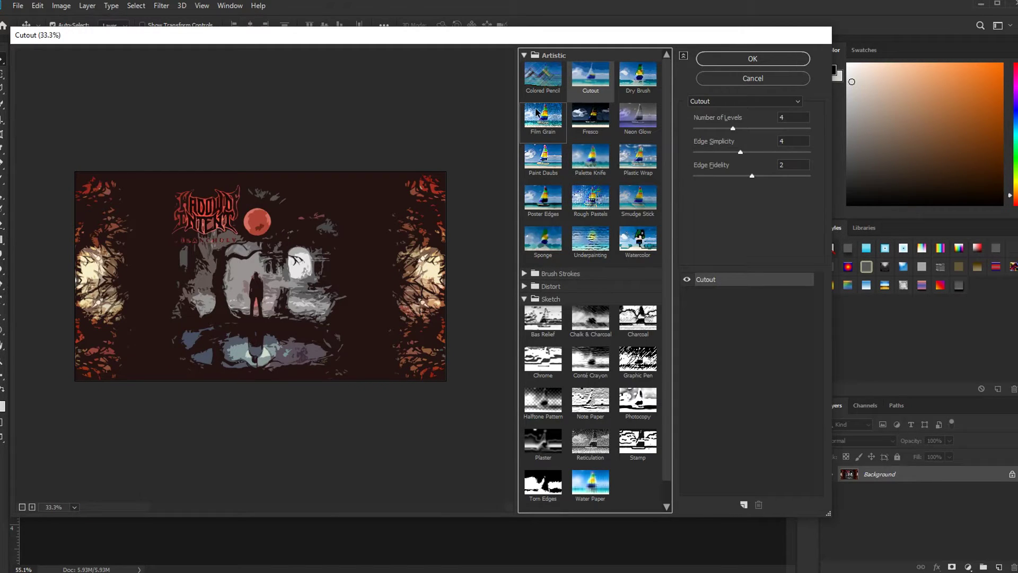
drag(734, 129, 783, 130)
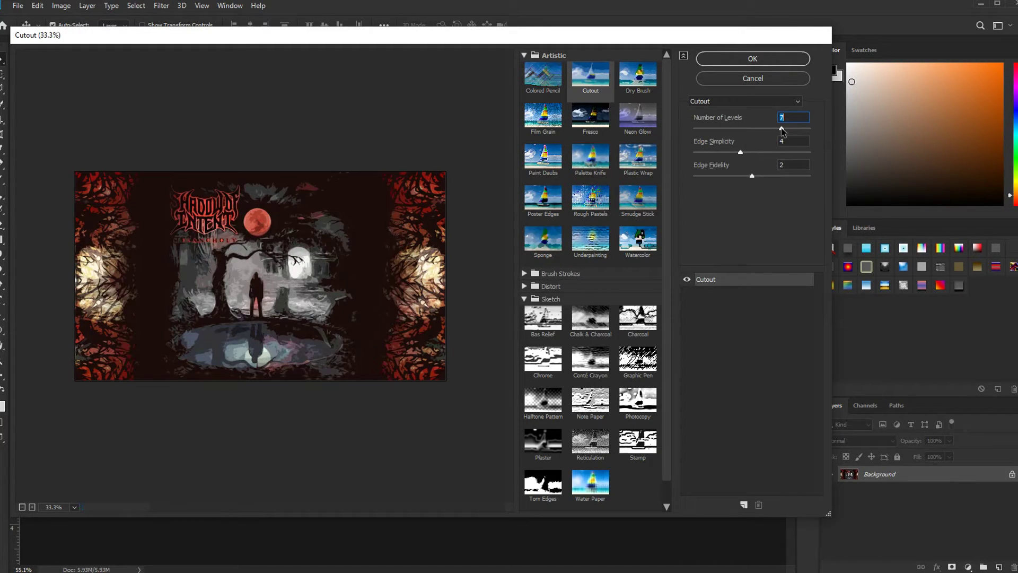
click(740, 153)
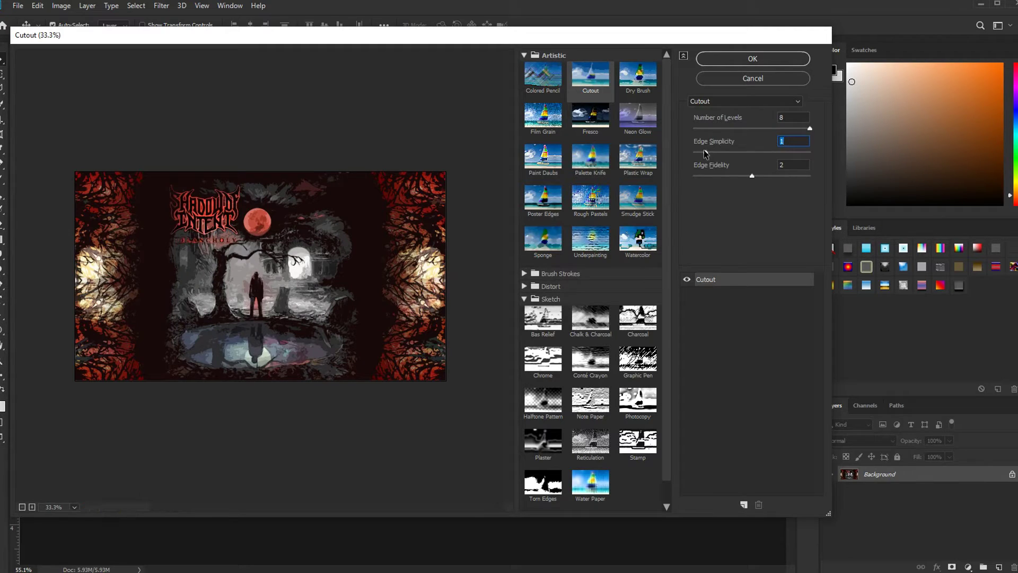
click(741, 56)
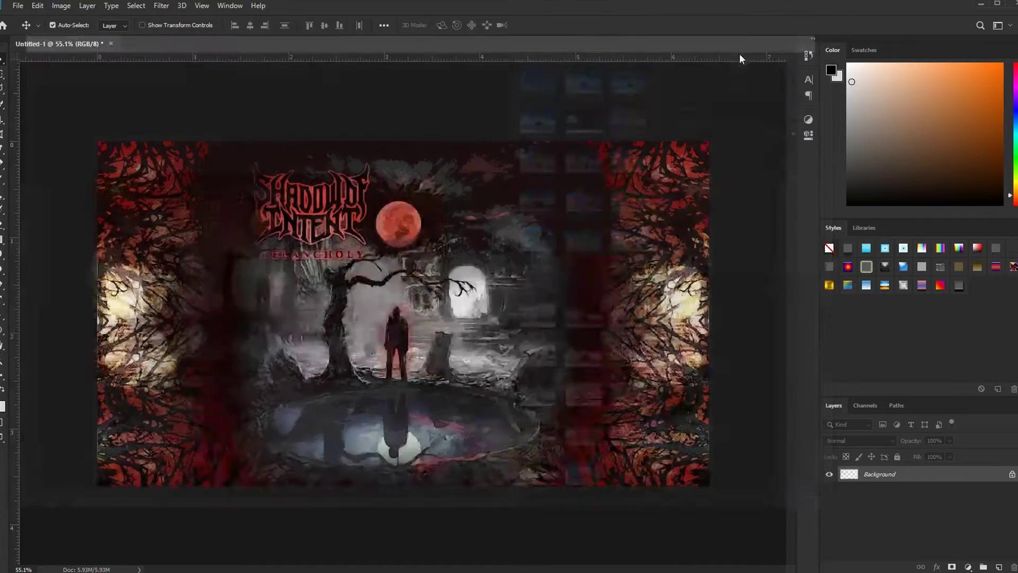
Save the finished wallpaper to the desktop as a PNG named melancholy 3.
click(17, 6)
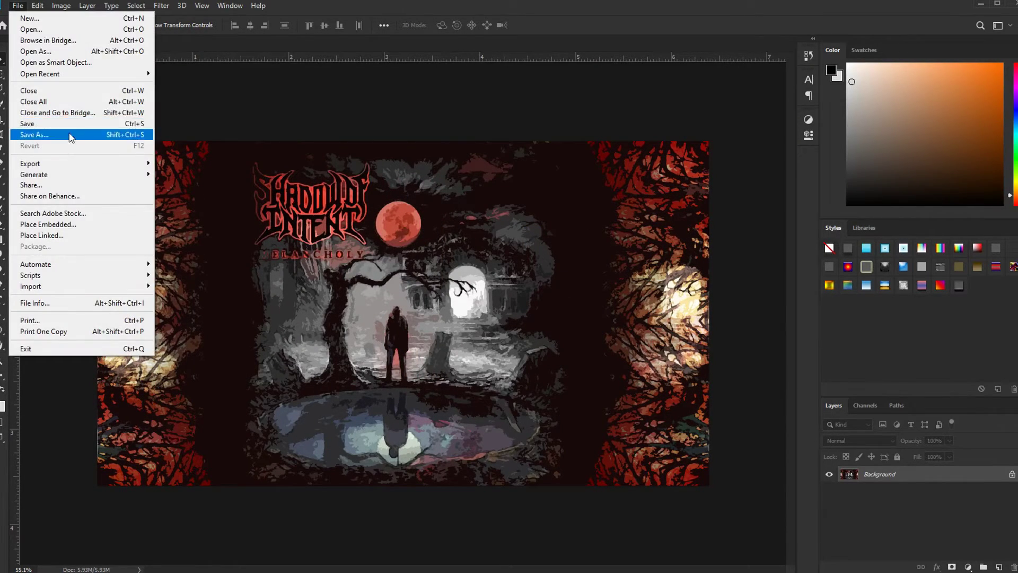
click(71, 135)
click(250, 460)
click(239, 413)
click(234, 444)
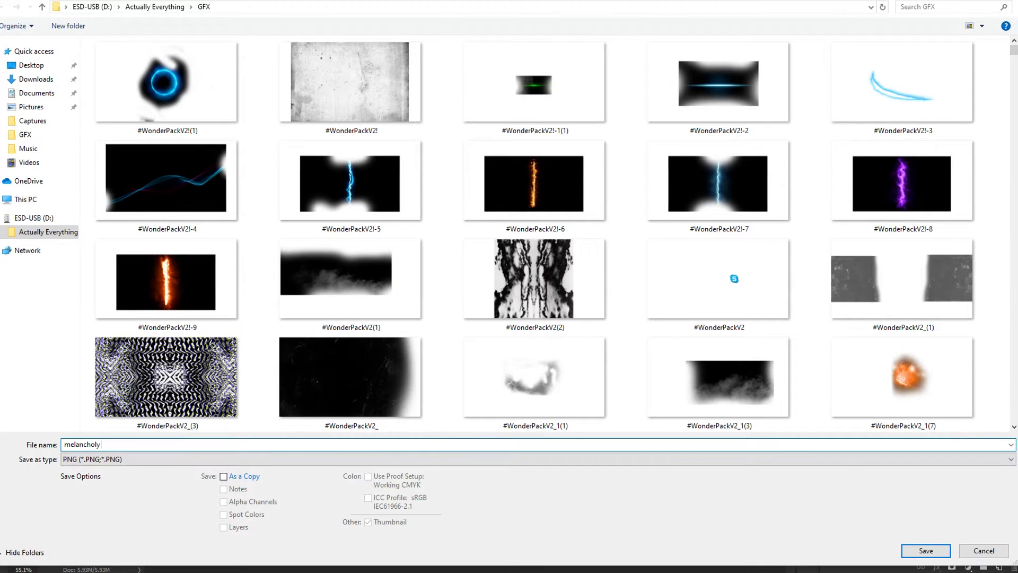
click(32, 66)
click(926, 551)
click(432, 128)
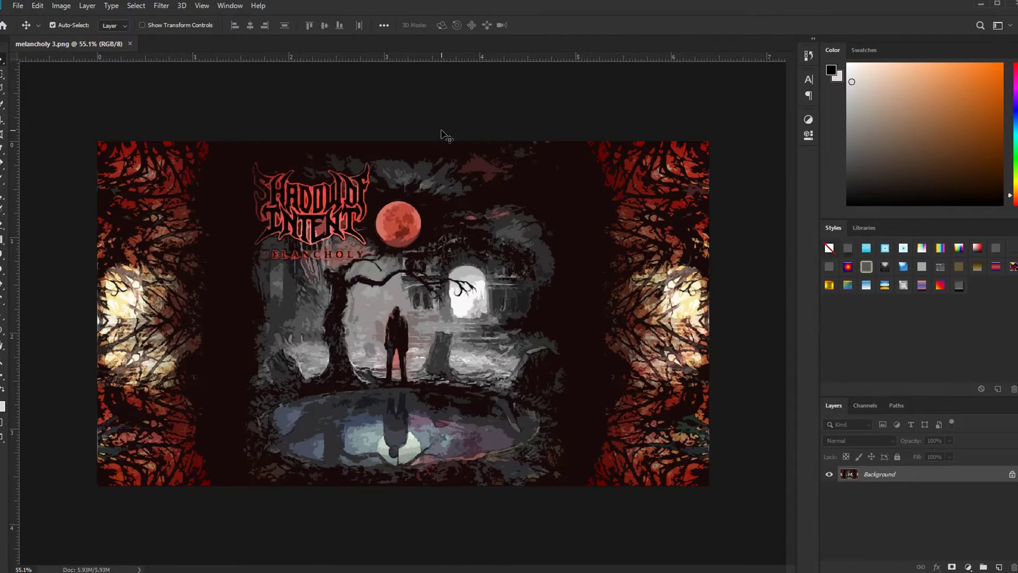
Switch to the desktop and open the saved wallpaper image to view it.
click(982, 6)
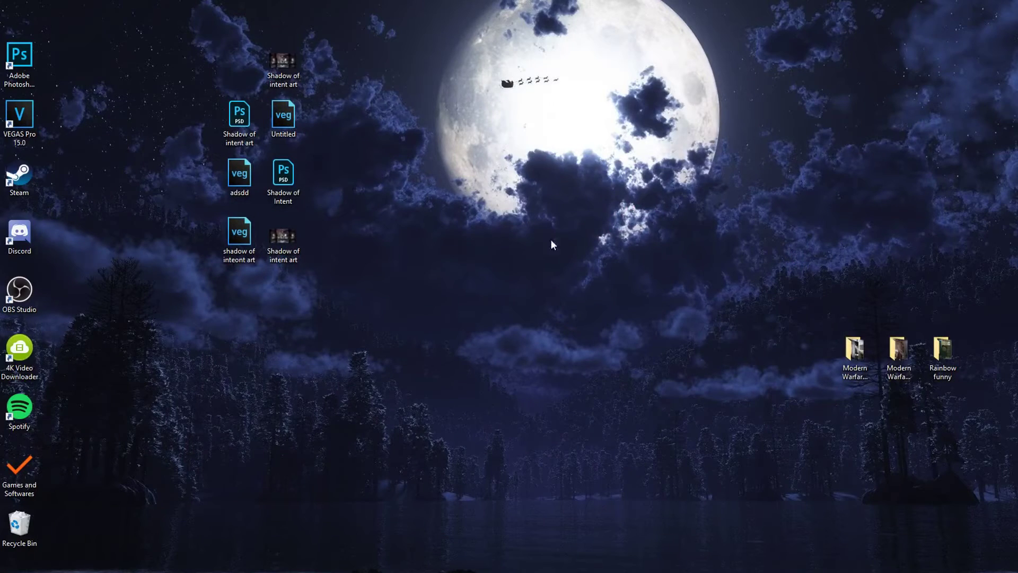
double_click(459, 350)
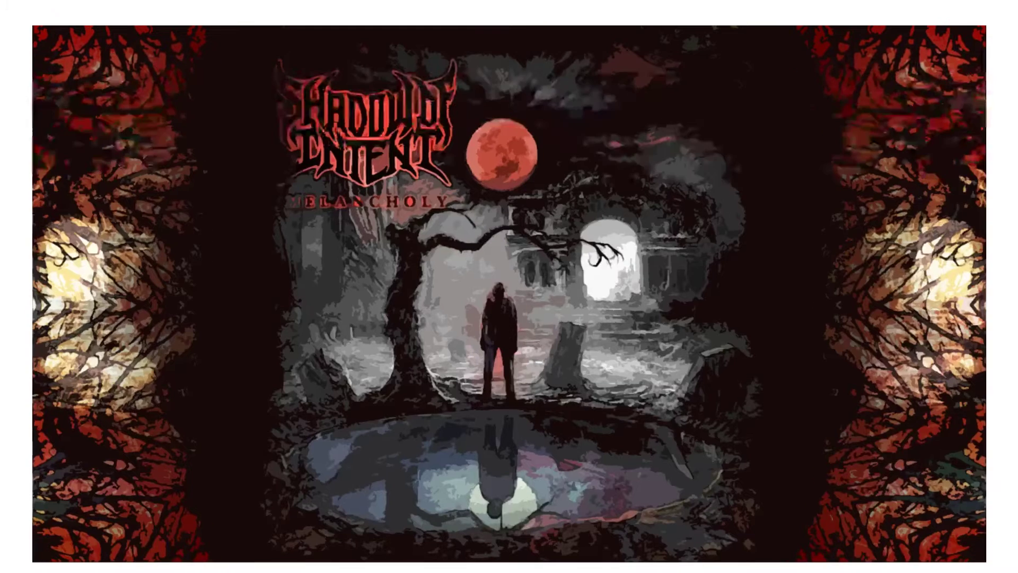